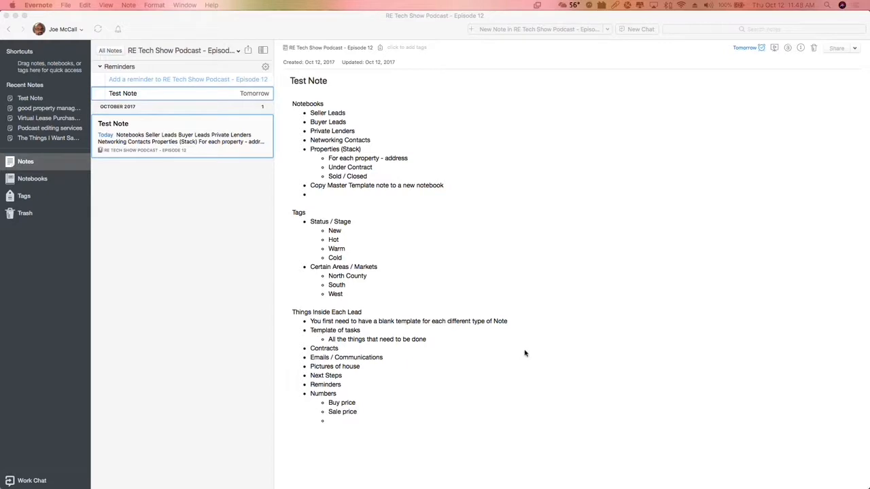
pyautogui.click(476, 274)
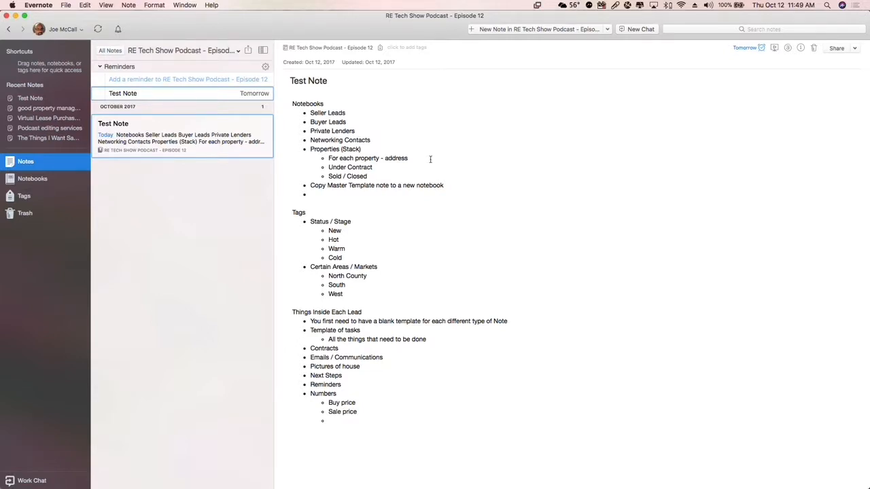
pyautogui.click(438, 120)
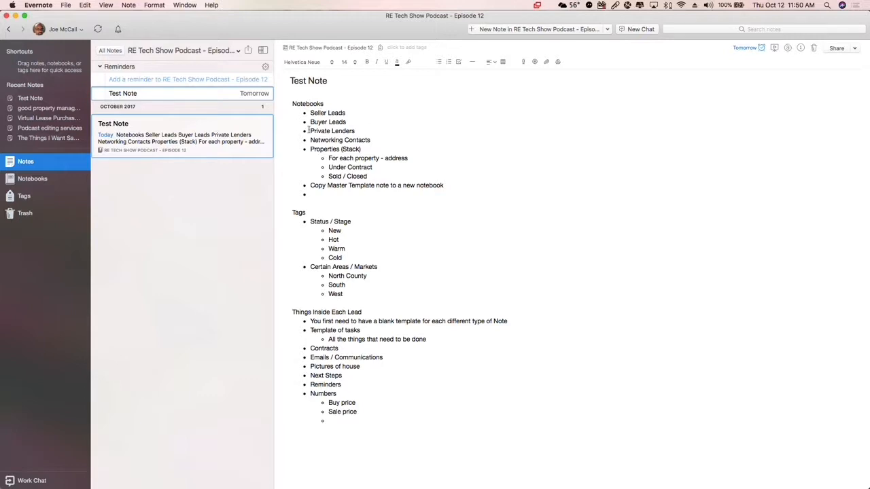
pyautogui.click(378, 139)
pyautogui.moveTo(378, 140); pyautogui.dragTo(311, 140)
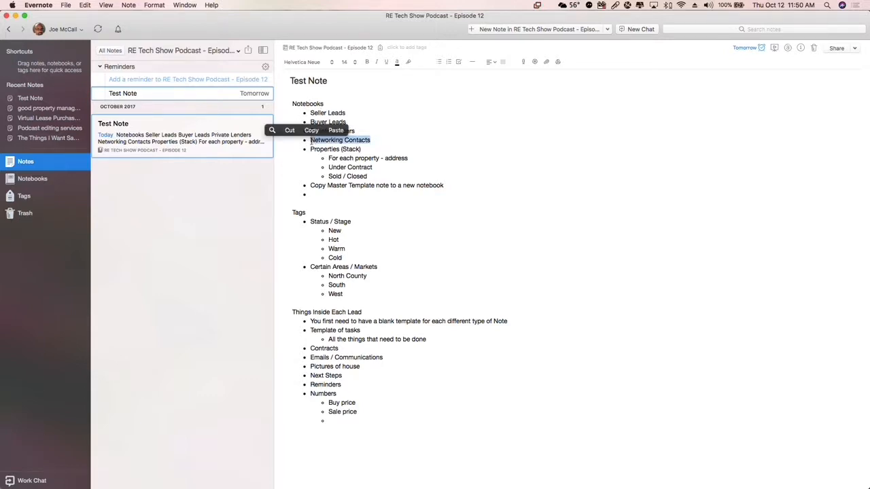
pyautogui.click(324, 150)
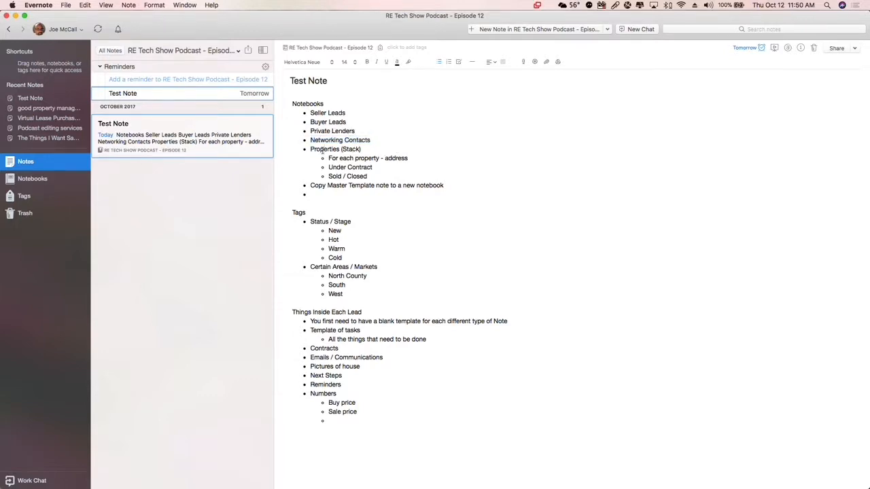
# Remove "(Stack)" from the Properties bullet under Notebooks in the Test Note
pyautogui.click(366, 150)
pyautogui.press('BackSpace')
pyautogui.press('BackSpace')
pyautogui.press('BackSpace')
pyautogui.press('BackSpace')
pyautogui.press('BackSpace')
pyautogui.press('BackSpace')
pyautogui.press('BackSpace')
pyautogui.press('BackSpace')
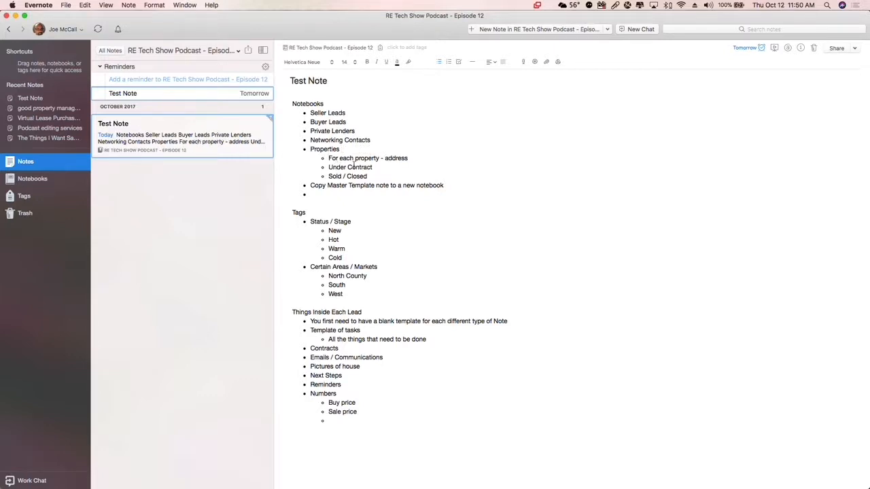
pyautogui.moveTo(329, 168); pyautogui.dragTo(373, 178)
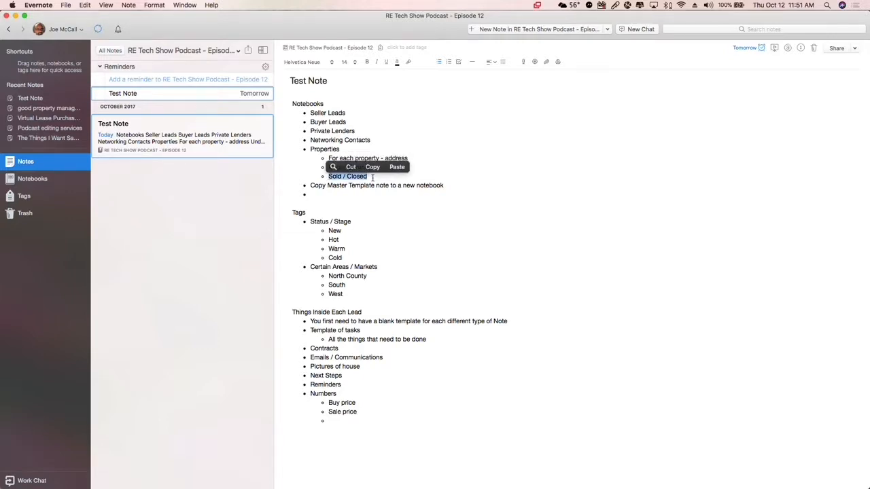
pyautogui.click(373, 178)
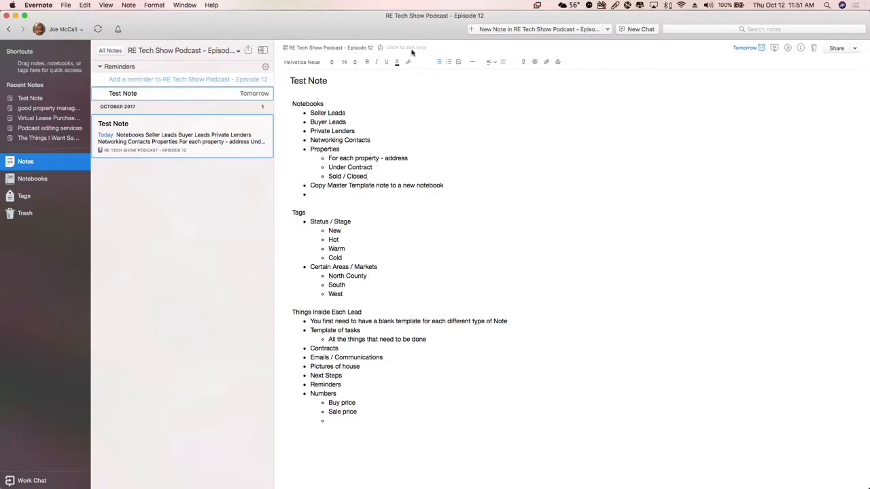
pyautogui.doubleClick(299, 212)
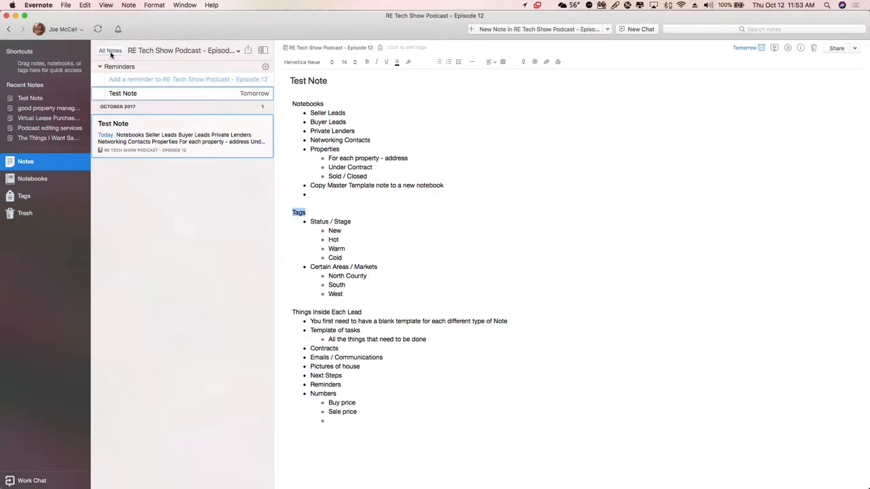
# Create a new note in the RE Tech Show Podcast - Episode 12 notebook titled "Master Template - New Seller Lead"
pyautogui.click(537, 29)
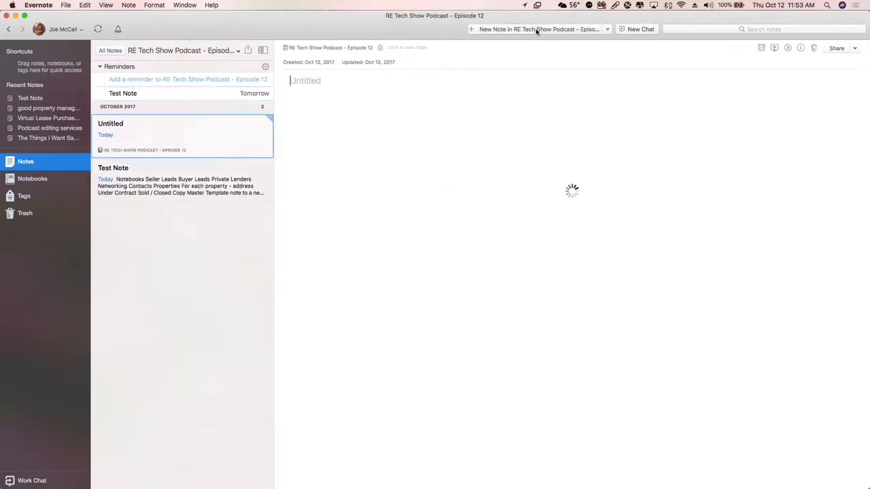
pyautogui.write('Maste')
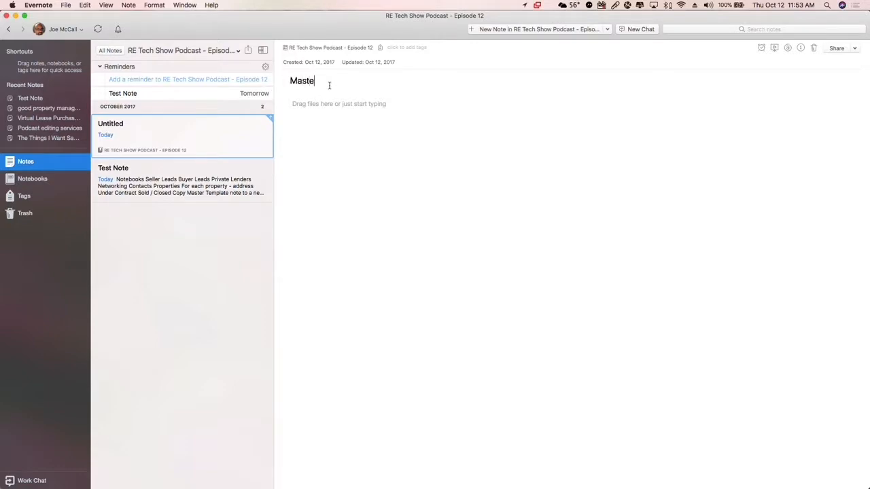
pyautogui.write('r Template - New Seller Le')
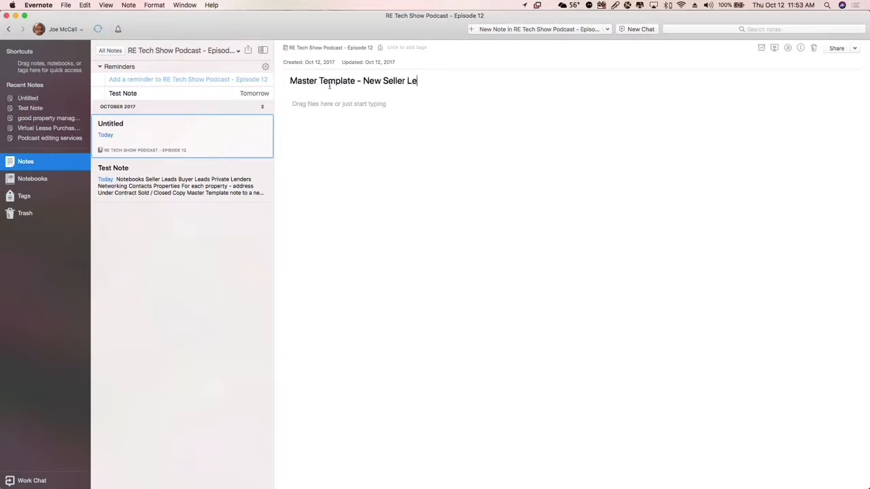
pyautogui.write('ad')
pyautogui.press('Return')
# Add the blank contact labels "Name:", "Phone:", "Email:" and "Address of Property:" on separate lines in the note body
pyautogui.write('Name')
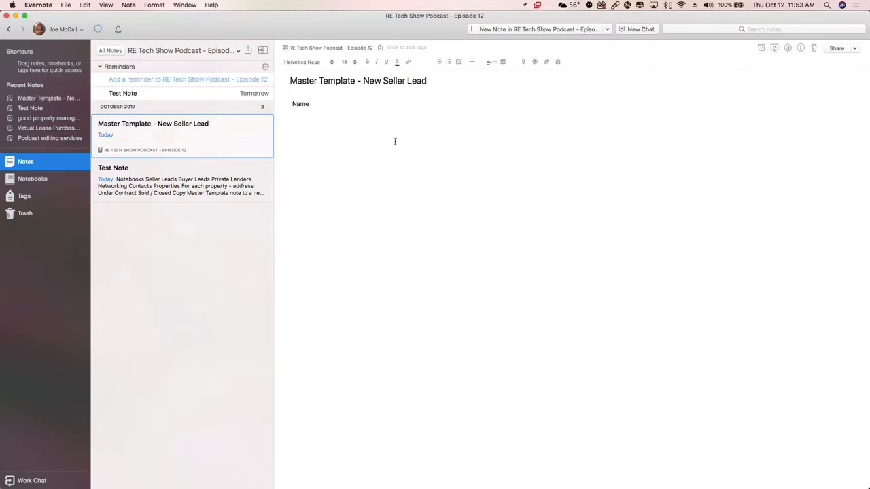
pyautogui.write(': Phone:')
pyautogui.press('Return')
pyautogui.write('Email:')
pyautogui.press('Return')
pyautogui.write('Addre')
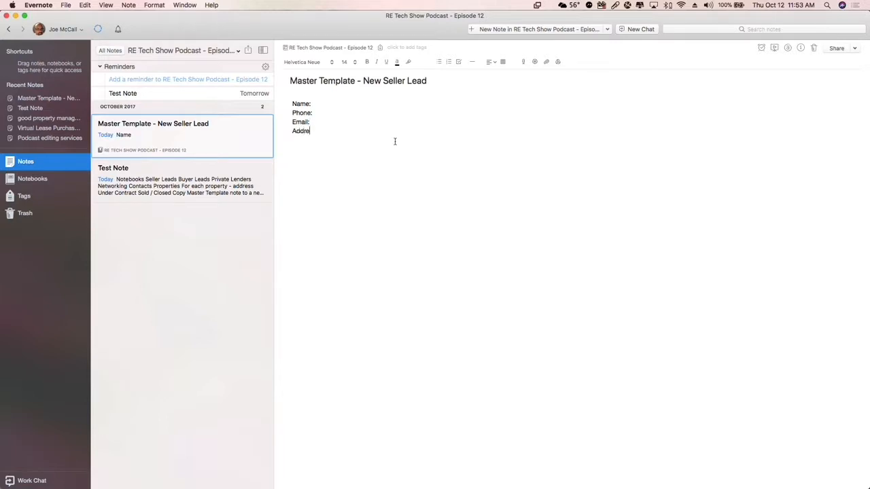
pyautogui.write('ss of Property:')
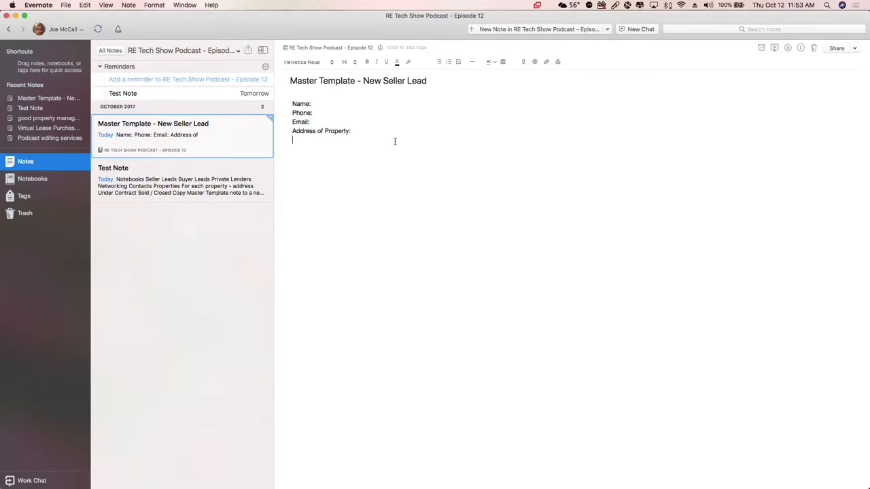
# Add a bold "Questions" heading below the contact labels, separated by a blank line
pyautogui.press('Return')
pyautogui.write('Questions')
pyautogui.hotkey('shift', 'alt', 'Left')
pyautogui.press('super+b')
pyautogui.press('Right')
pyautogui.press('Return')
# Add a bulleted list under Questions: "What's your situation?", "What would you like to see happen?" and "How quickly would you like to sell?"
pyautogui.click(439, 62)
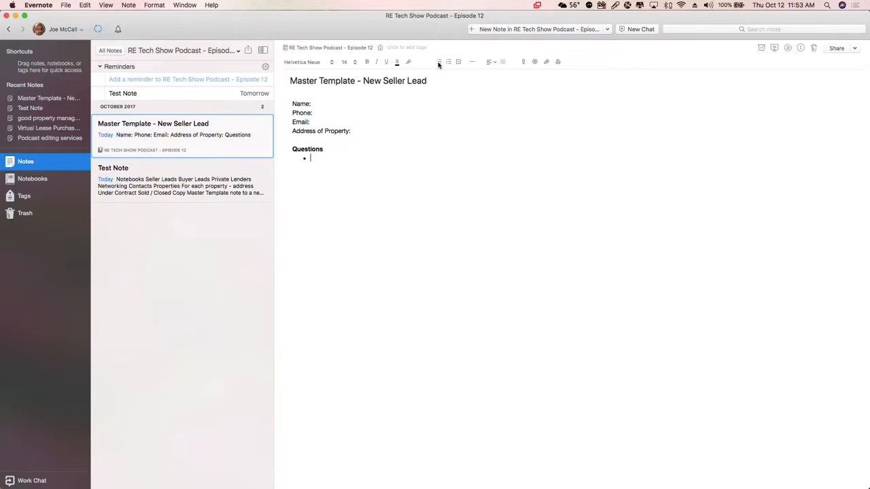
pyautogui.write("What's your situation?")
pyautogui.press('Return')
pyautogui.write('What would you like to see happen?')
pyautogui.press('Return')
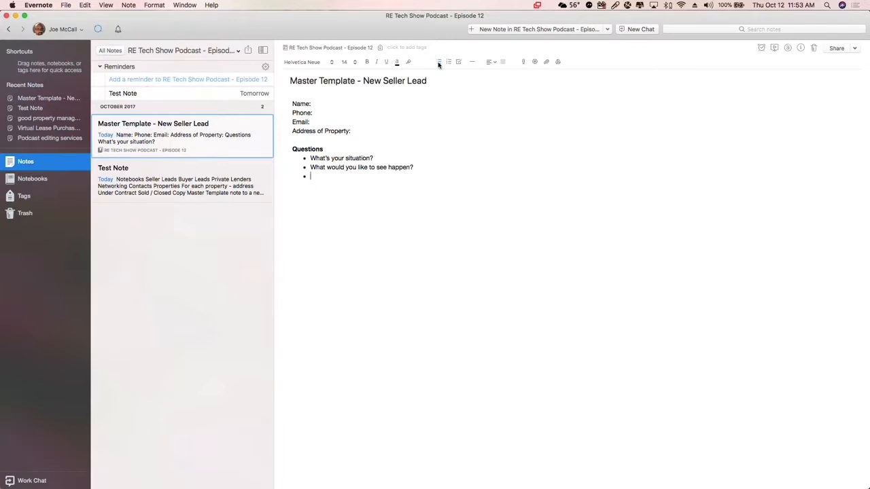
pyautogui.write('How quickly would you like to sell?')
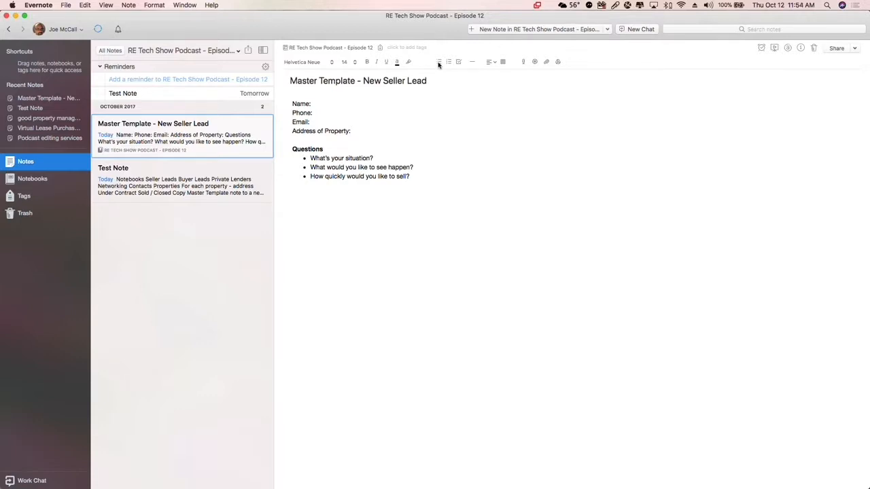
pyautogui.click(150, 188)
pyautogui.click(180, 147)
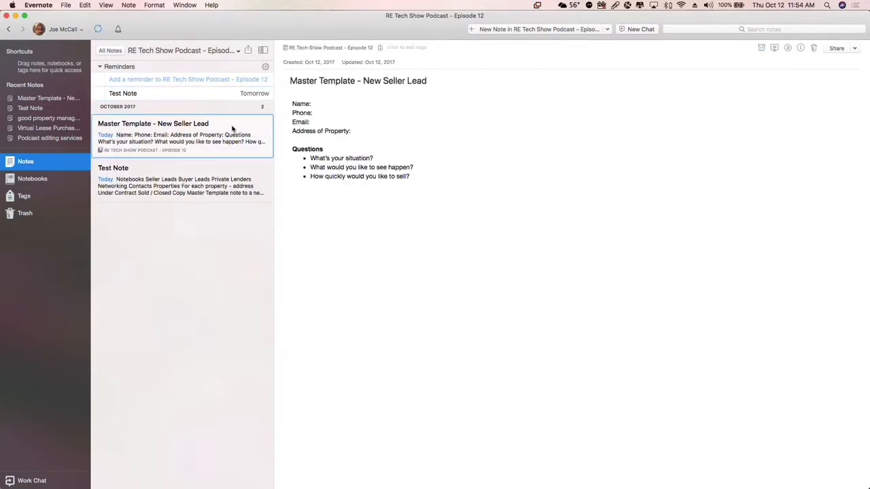
pyautogui.click(397, 168)
pyautogui.press('super+a')
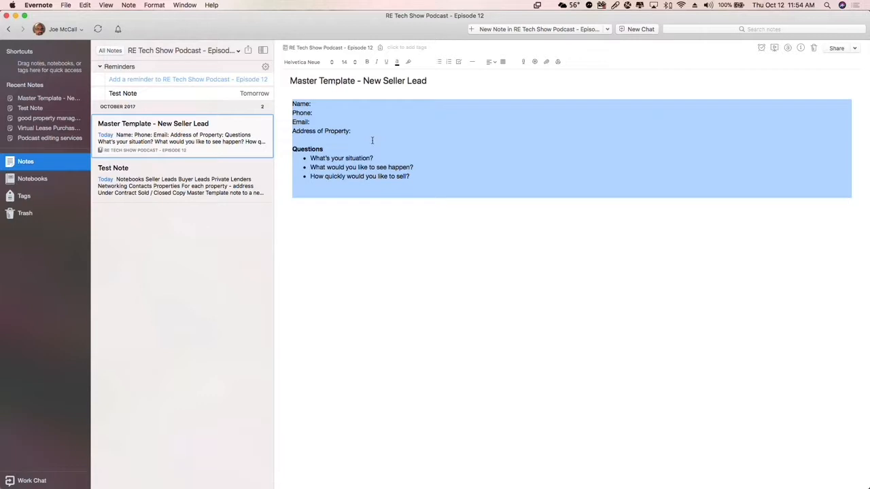
pyautogui.click(205, 179)
pyautogui.click(186, 141)
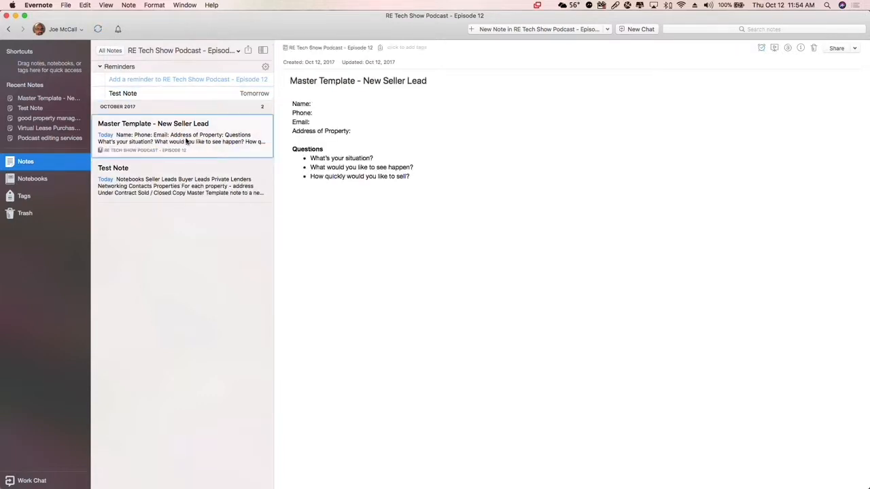
pyautogui.rightClick(187, 141)
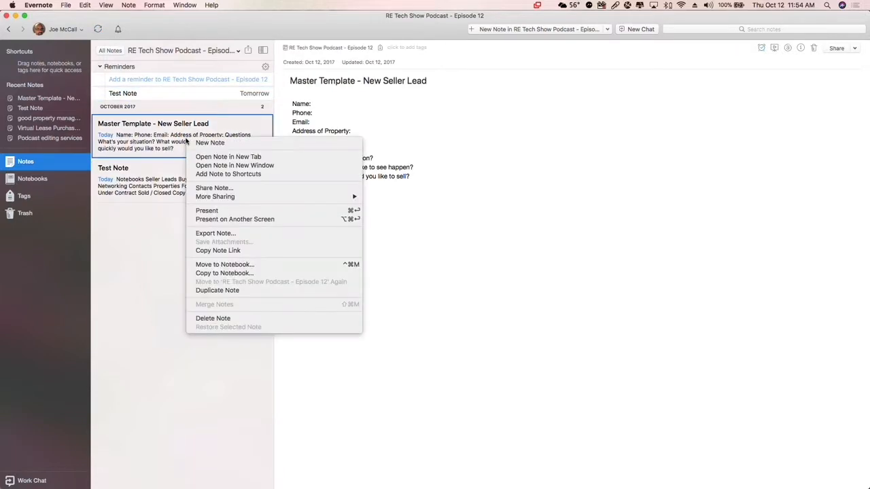
pyautogui.click(244, 273)
# Retitle the Master Template note with the seller's full name and property street address, separated by a hyphen
pyautogui.moveTo(302, 80); pyautogui.dragTo(468, 84)
pyautogui.press('super+a')
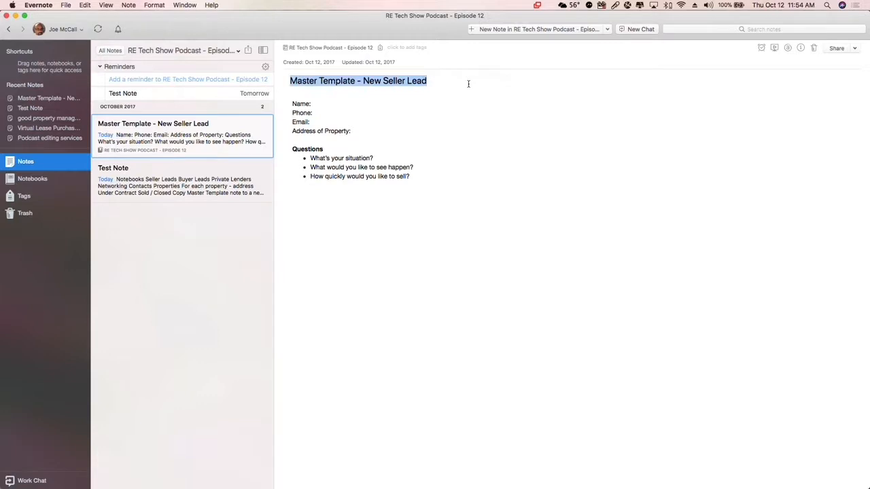
pyautogui.write('Suzy Jo')
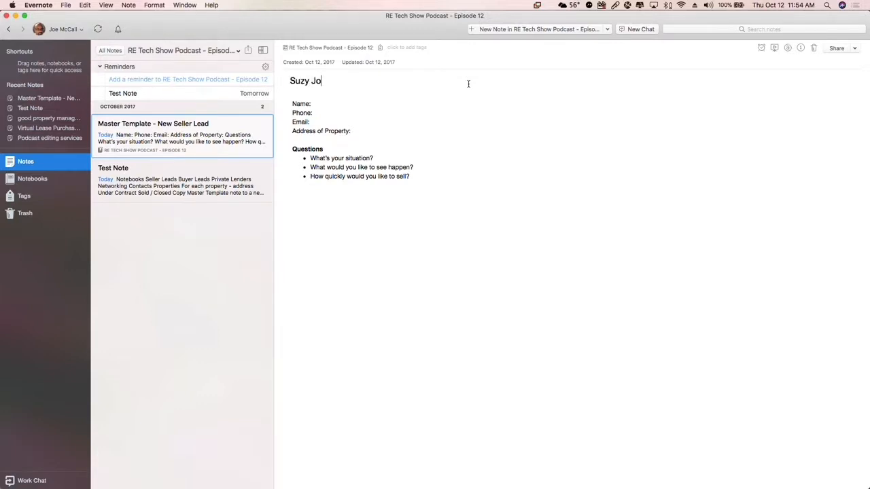
pyautogui.write('nes - 123 Main St')
# Fill in the seller's full name and phone number after the Name and Phone labels
pyautogui.click(321, 104)
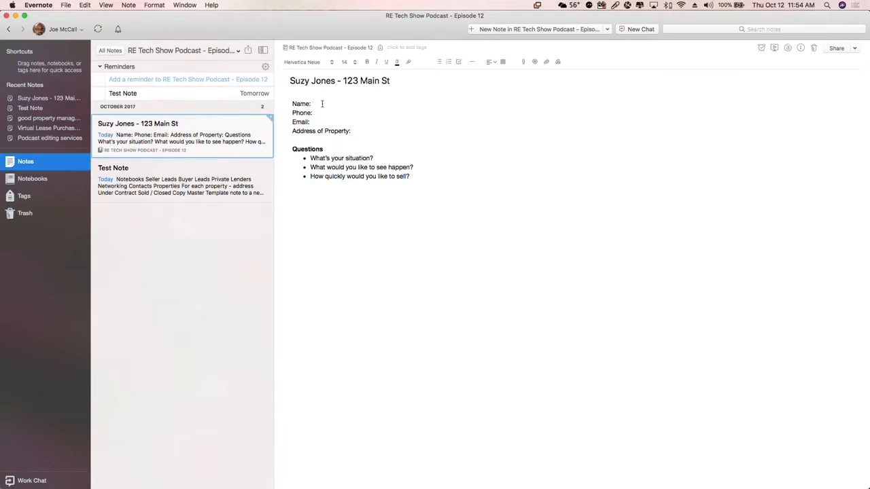
pyautogui.write('Suzy Jones')
pyautogui.press('Down')
pyautogui.write('535-')
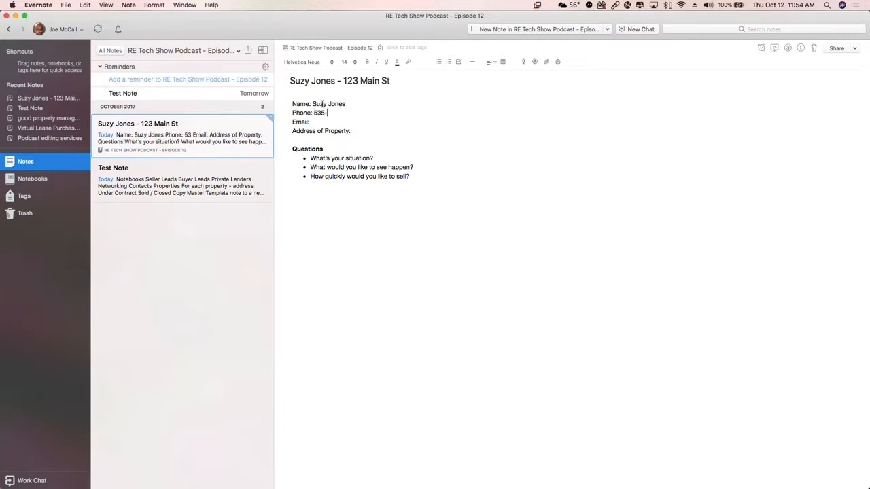
pyautogui.write('353-6666')
# Enter the seller's e-mail address after the Email label and remove the stray spaces from it
pyautogui.click(327, 120)
pyautogui.write('lkjhlk hkh @yahoo.com')
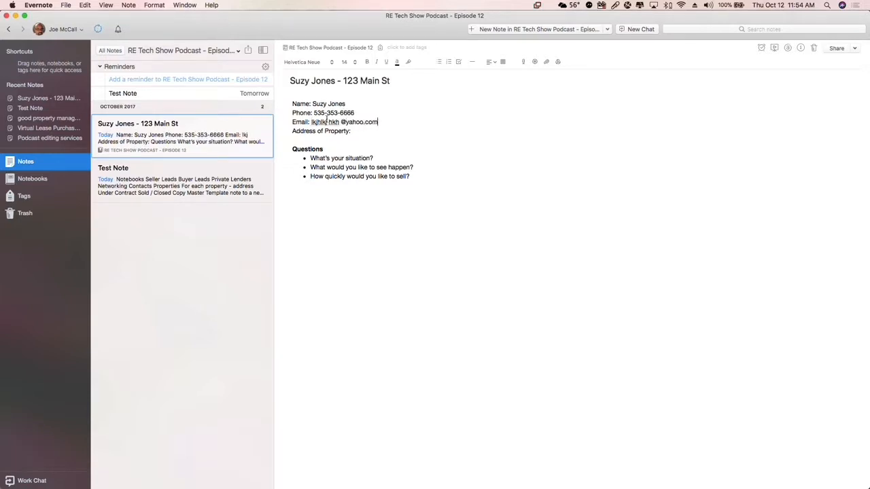
pyautogui.click(327, 120)
pyautogui.write('j')
pyautogui.click(373, 133)
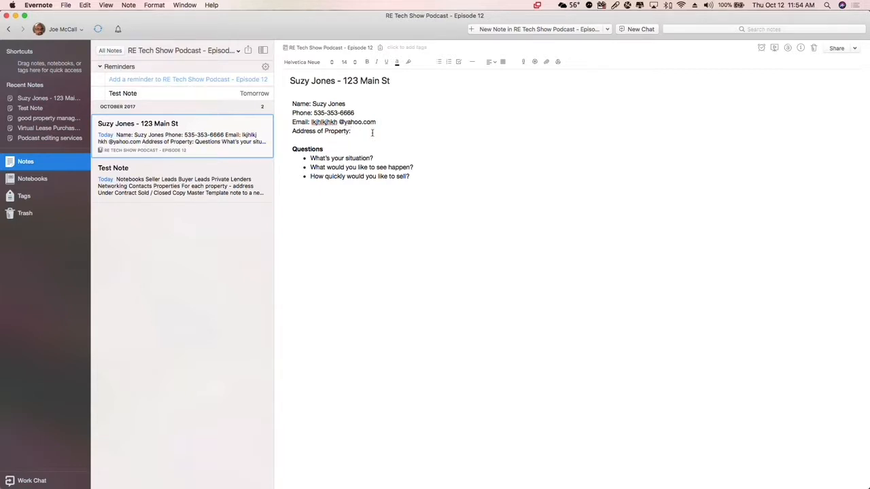
pyautogui.press('Down')
pyautogui.press('Up')
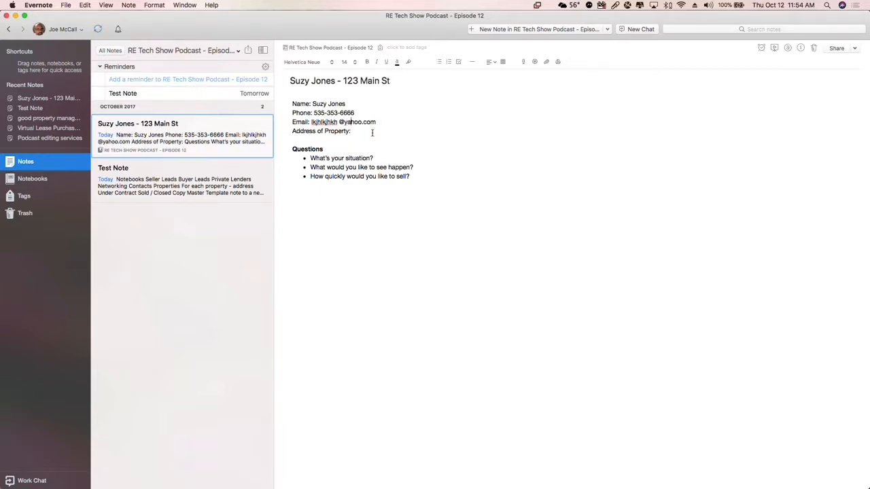
pyautogui.press('BackSpace')
# Fill in the property's street address after the Address of Property label, followed by the placeholders "CITY STATE ZIP"
pyautogui.click(373, 132)
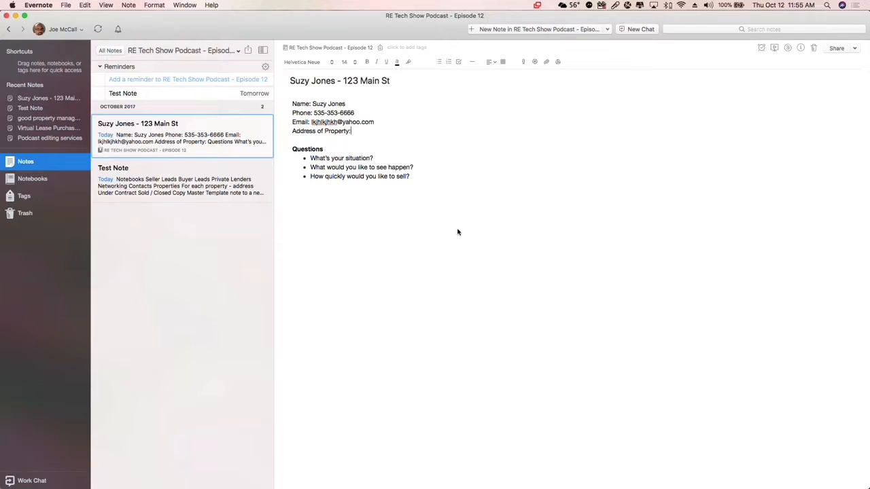
pyautogui.write('123 Main St, CITY')
pyautogui.write('STATE ZIP')
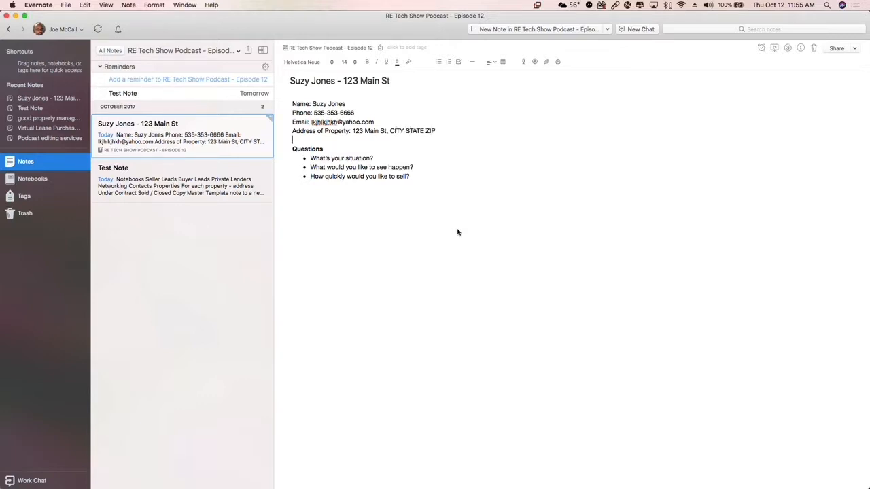
pyautogui.click(458, 233)
# Make the Name, Phone, Email and Address of Property labels bold and insert a blank line above the Name line
pyautogui.moveTo(313, 103); pyautogui.dragTo(278, 104)
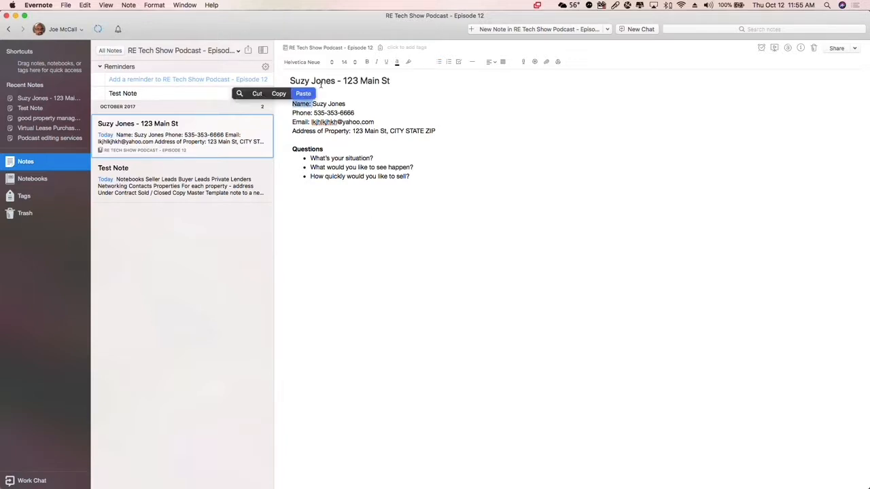
pyautogui.moveTo(312, 113); pyautogui.dragTo(292, 113)
pyautogui.click(367, 62)
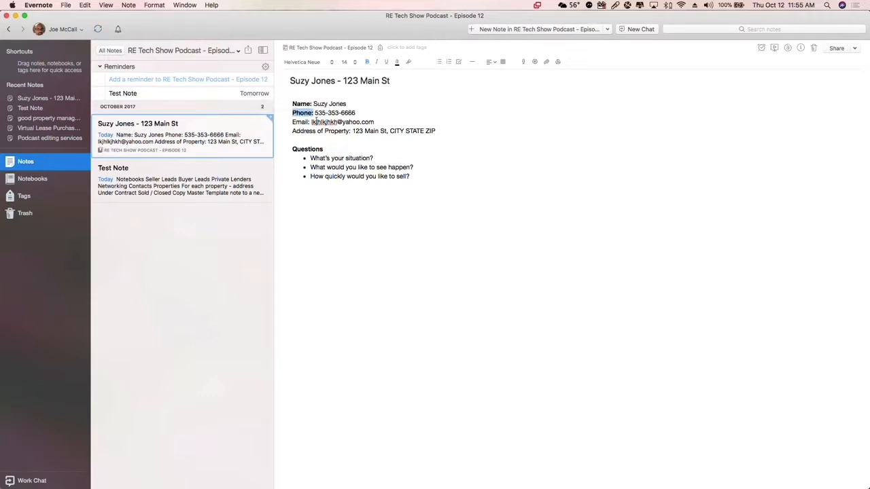
pyautogui.moveTo(312, 122); pyautogui.dragTo(293, 122)
pyautogui.click(367, 62)
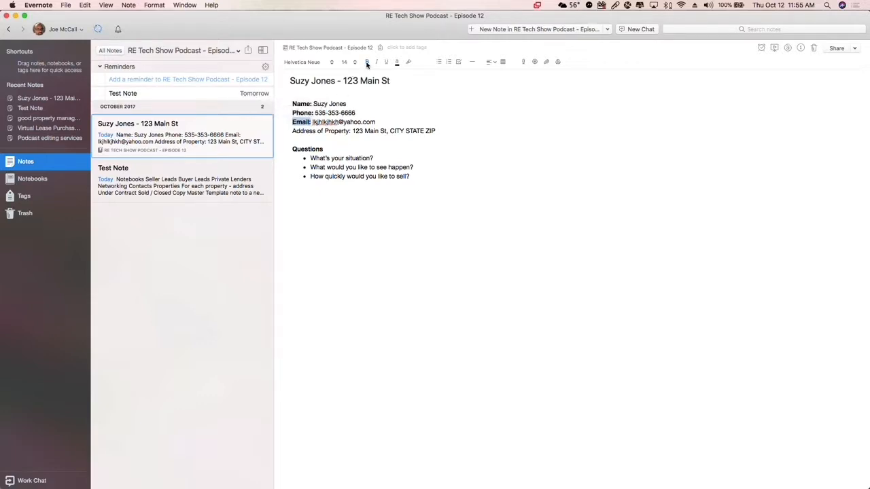
pyautogui.moveTo(352, 130); pyautogui.dragTo(286, 132)
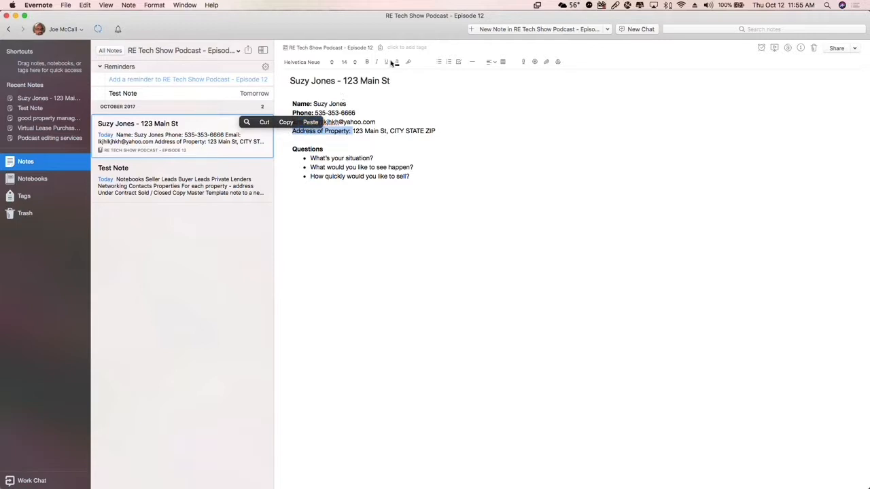
pyautogui.click(368, 62)
pyautogui.press('Return')
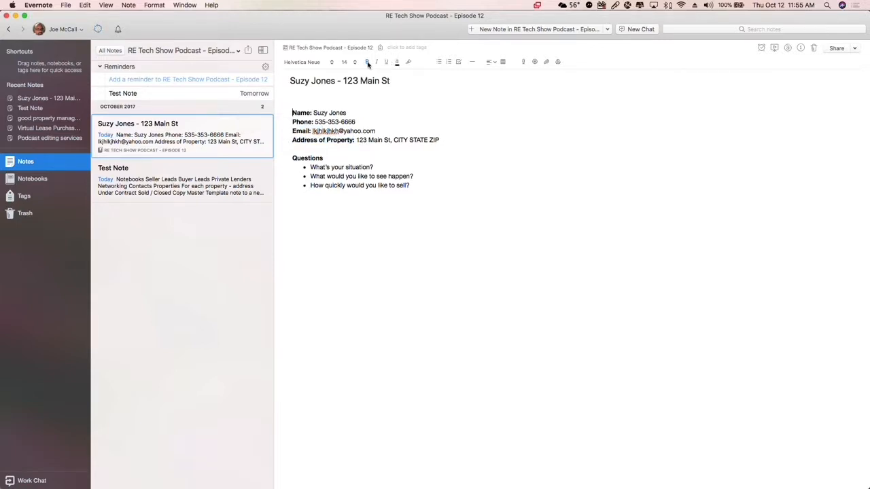
# Add a bold, underlined heading "Seller Information:" on the blank line above the Name line
pyautogui.write('Seller Information:')
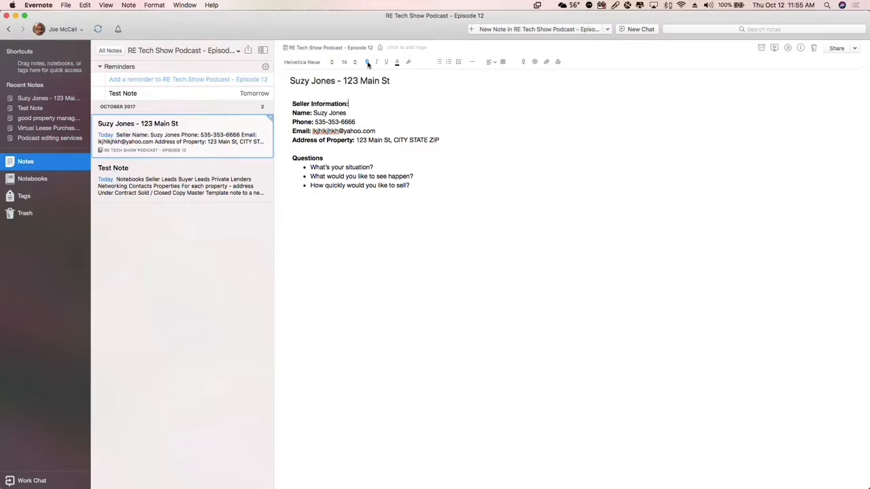
pyautogui.press('super+shift+Left')
pyautogui.press('super+u')
pyautogui.press('Right')
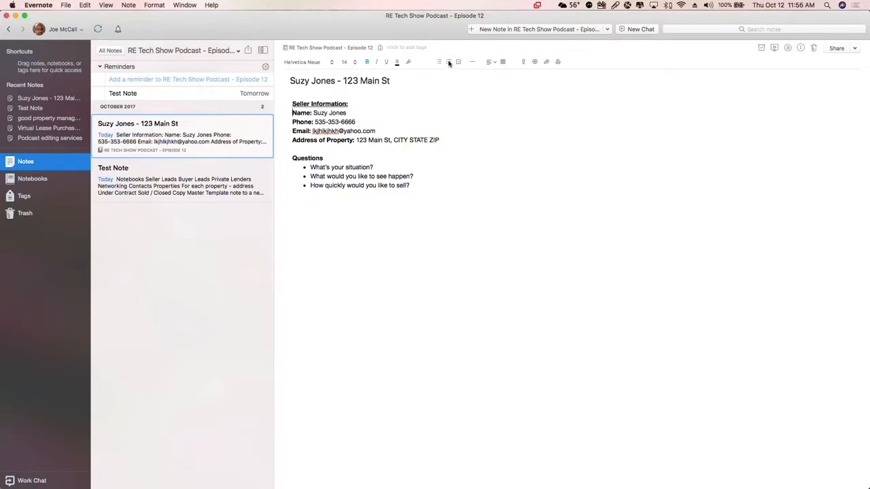
# Add a bold "Tasks" heading below the list of questions, with an empty line under it
pyautogui.click(429, 182)
pyautogui.write('Tasks')
pyautogui.hotkey('shift', 'Up')
pyautogui.hotkey('shift', 'Right')
pyautogui.press('super+b')
pyautogui.press('Right')
pyautogui.press('Return')
pyautogui.press('super+b')
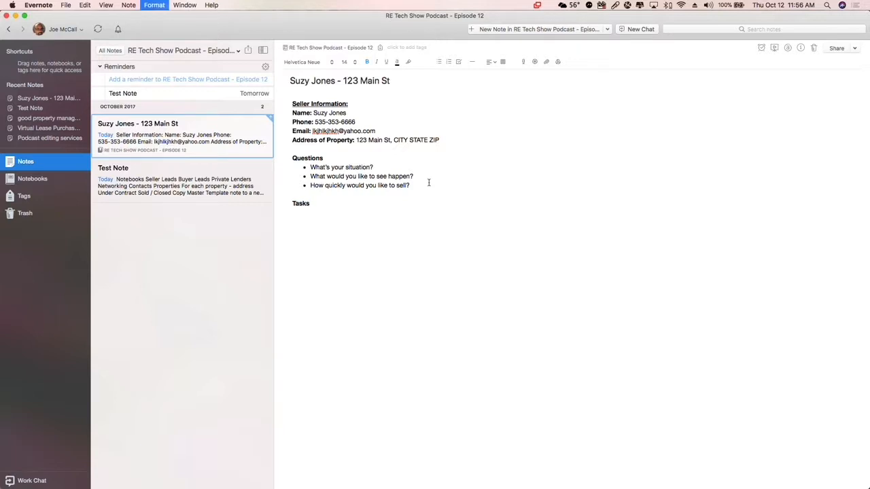
# Create a checkbox list under the Tasks heading with the items "Do this", "Do that" and "Then this"
pyautogui.click(459, 62)
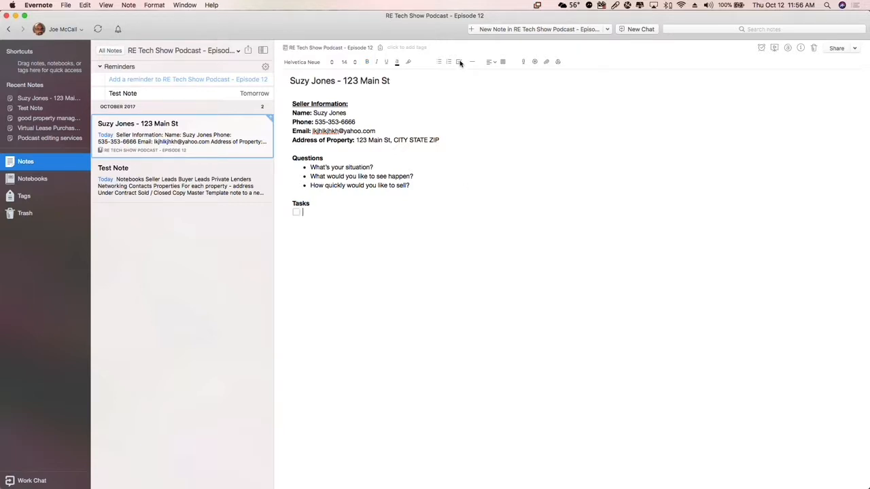
pyautogui.write('Do this')
pyautogui.press('Return')
pyautogui.write('Do that')
pyautogui.press('Return')
pyautogui.write('Then this')
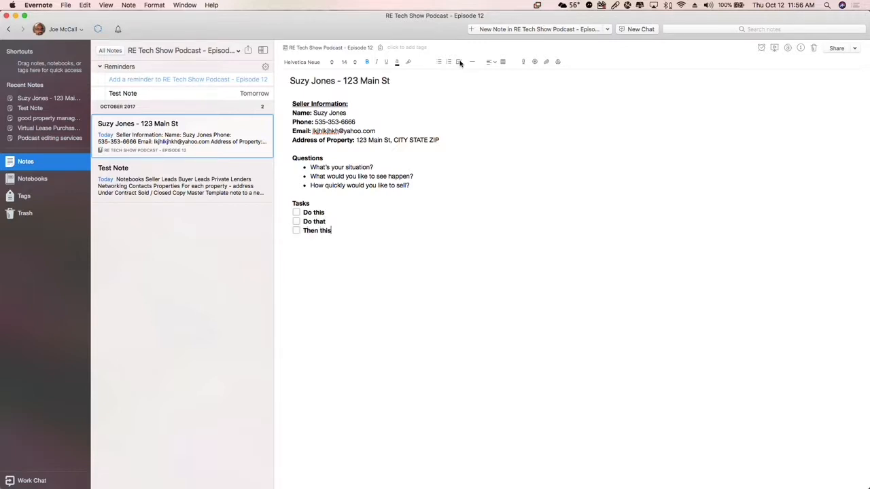
# Remove the bold formatting from the three task items and check off "Do that" and "Then this"
pyautogui.hotkey('shift', 'Up')
pyautogui.hotkey('shift', 'Up')
pyautogui.press('shift+super+Left')
pyautogui.press('super+b')
pyautogui.press('Right')
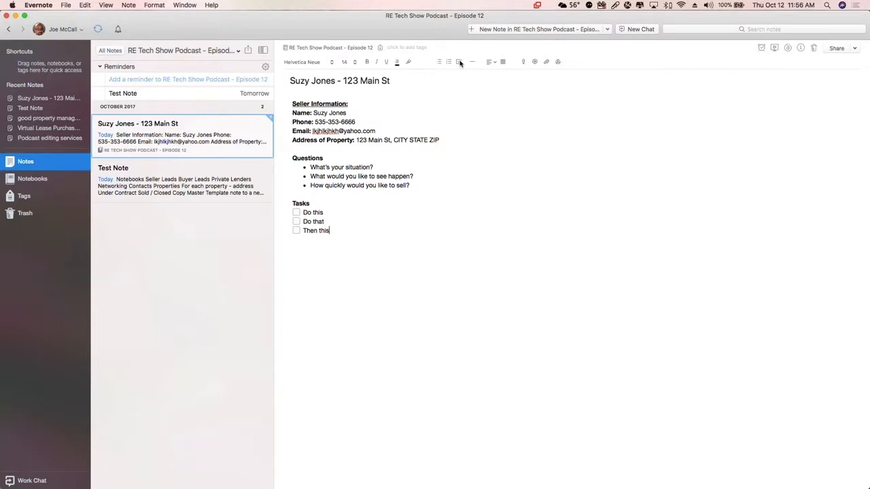
pyautogui.click(296, 222)
pyautogui.click(297, 230)
# Turn the Name, Phone, Email and Address of Property lines into a bulleted list
pyautogui.moveTo(293, 115); pyautogui.dragTo(476, 142)
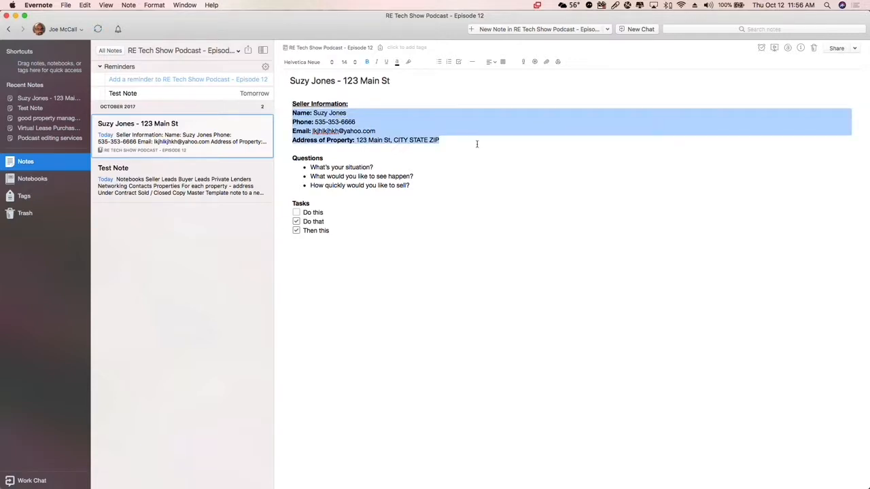
pyautogui.click(439, 62)
pyautogui.click(470, 170)
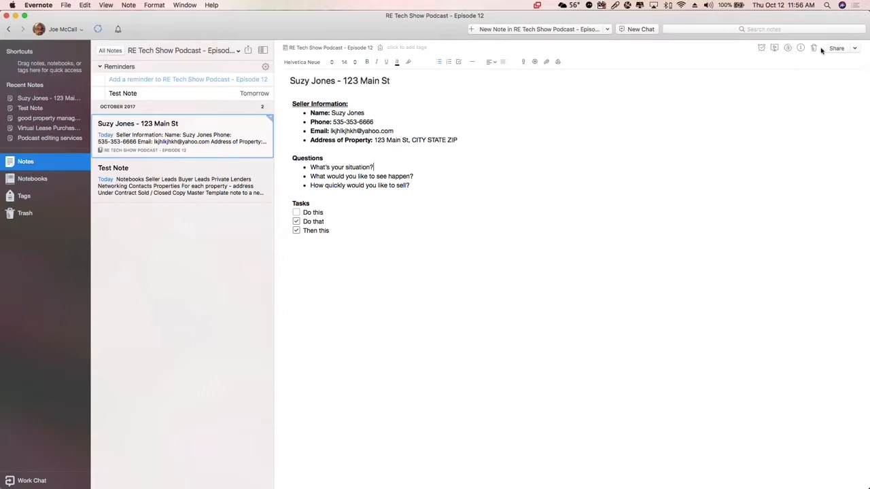
# Copy the note's public link and open the shared note in a Chrome window
pyautogui.click(857, 50)
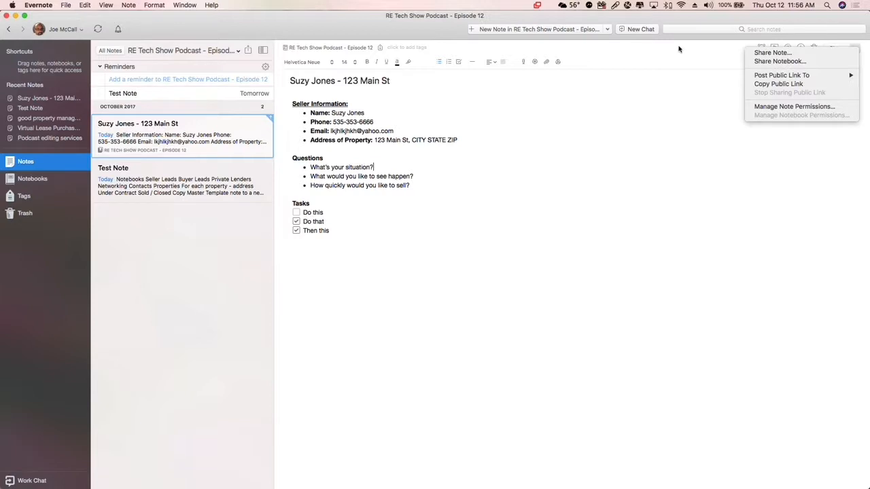
pyautogui.click(776, 84)
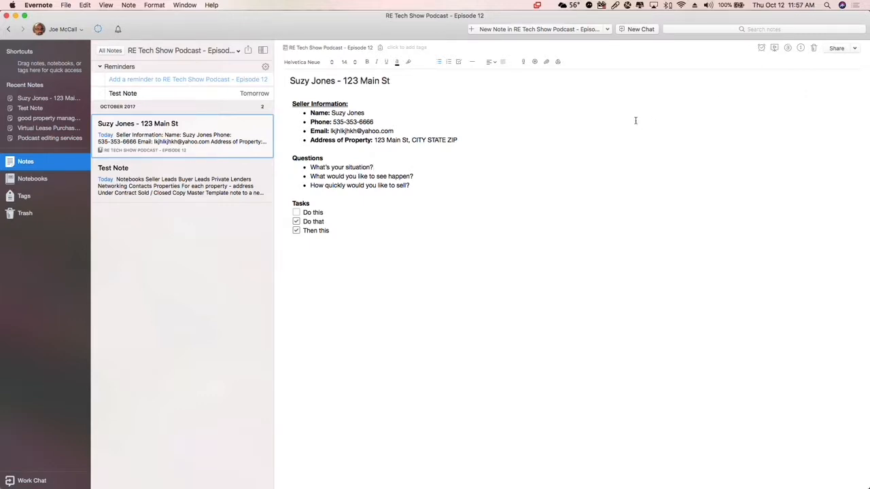
pyautogui.press('super+Tab')
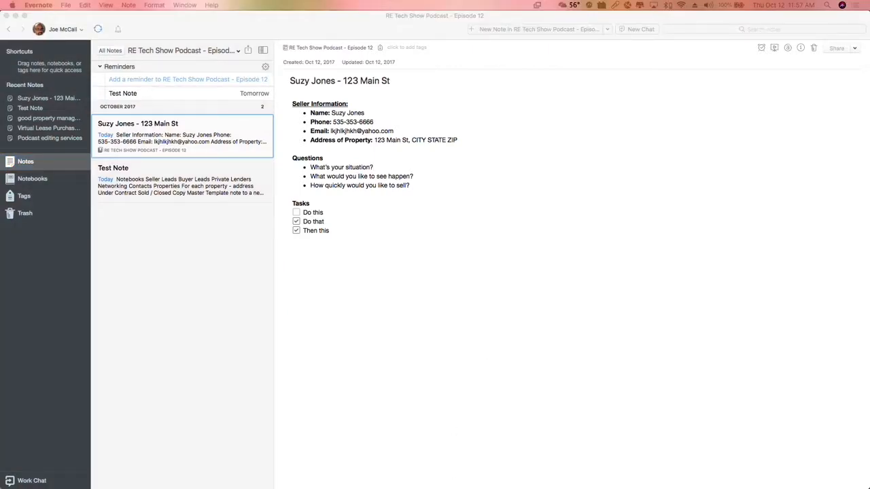
pyautogui.moveTo(398, 488); pyautogui.dragTo(430, 20)
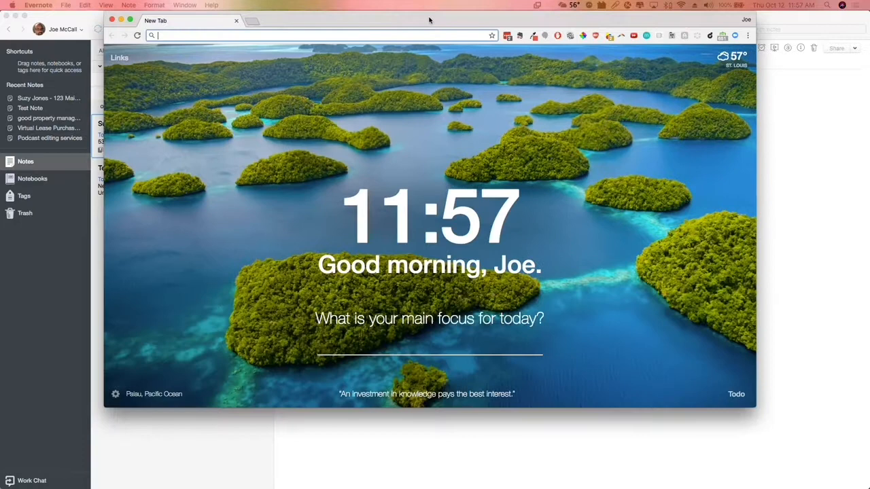
pyautogui.press('super+v')
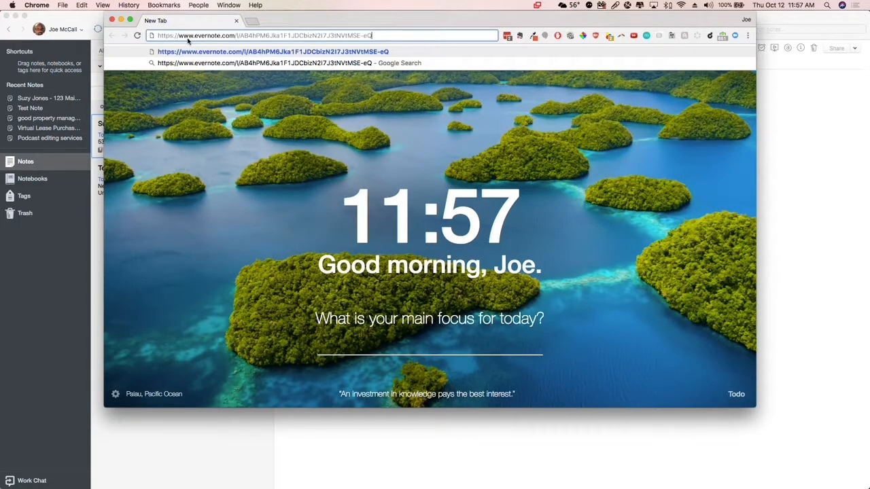
pyautogui.press('Return')
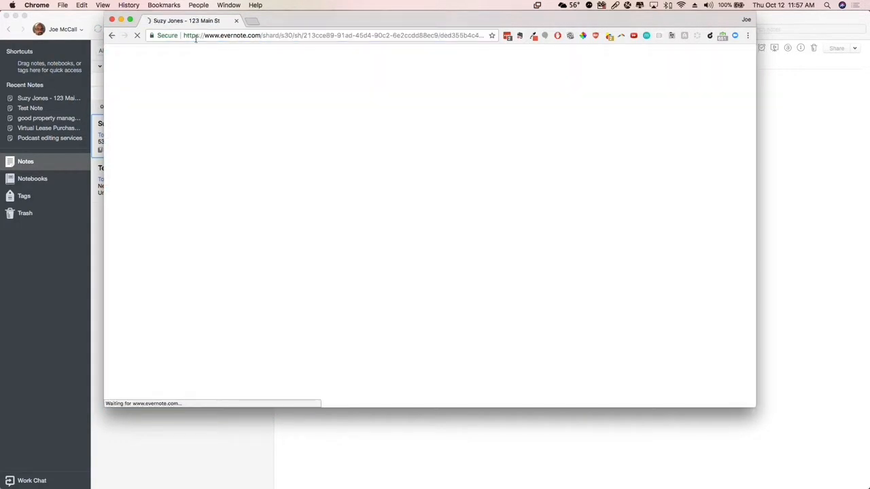
pyautogui.scroll(-3, 554, 232)
pyautogui.scroll(3, 554, 232)
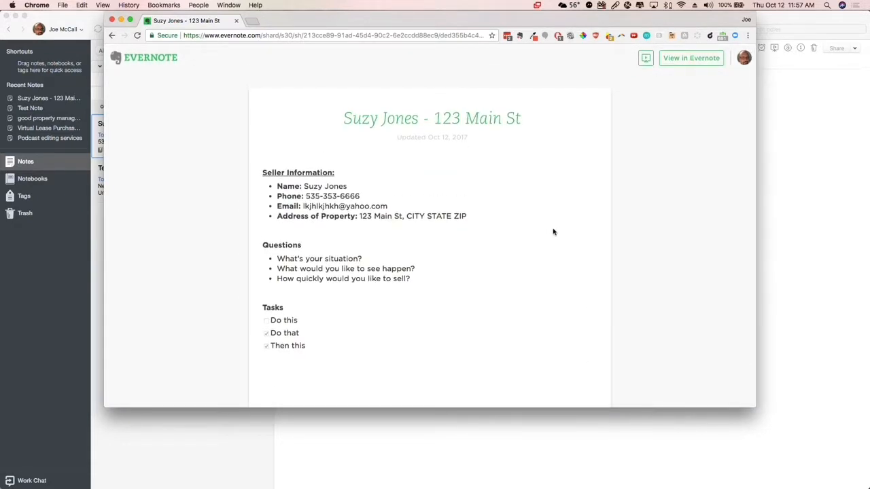
pyautogui.scroll(-3, 395, 327)
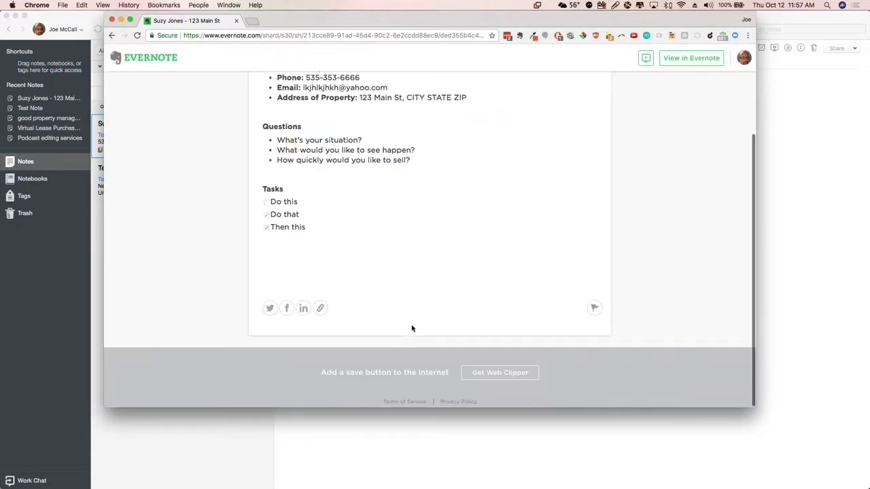
pyautogui.scroll(3, 399, 251)
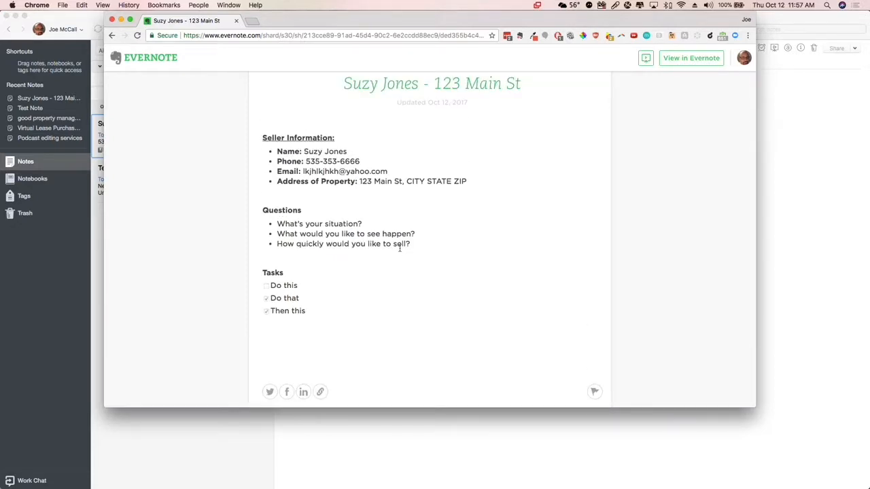
# Switch back to Evernote, add a task "yt ht h" and several lines of filler text below the checklist, and sync the note
pyautogui.press('super+Tab')
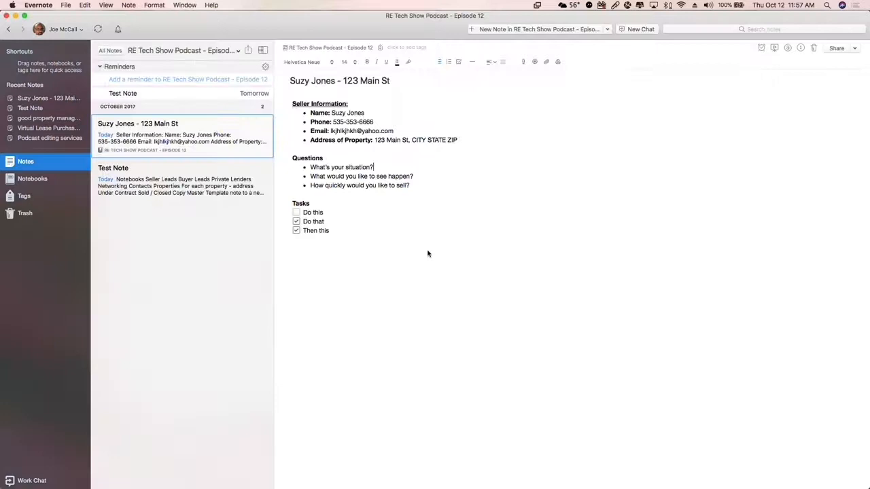
pyautogui.press('Return')
pyautogui.write('yt ht h dfg sdf g sdfg sdf gs dfg')
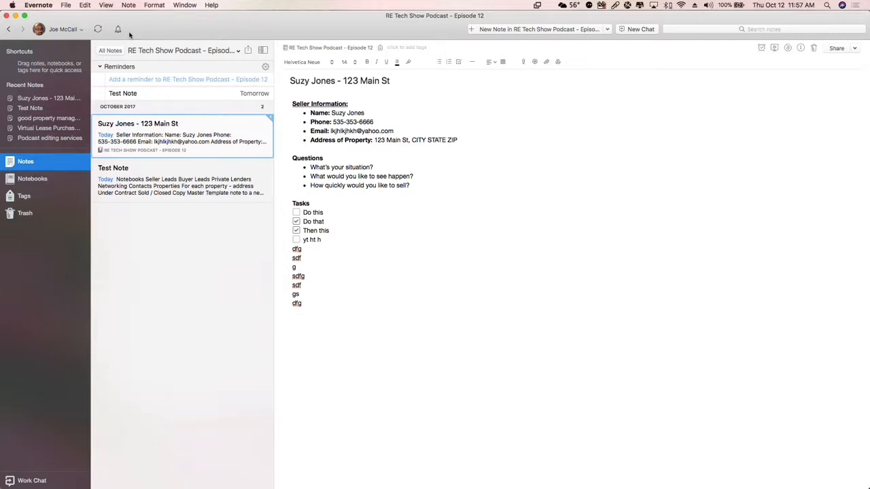
pyautogui.click(98, 29)
# Reload the shared note in Chrome and check whether the added filler lines appear under Tasks
pyautogui.press('super+Tab')
pyautogui.press('super+r')
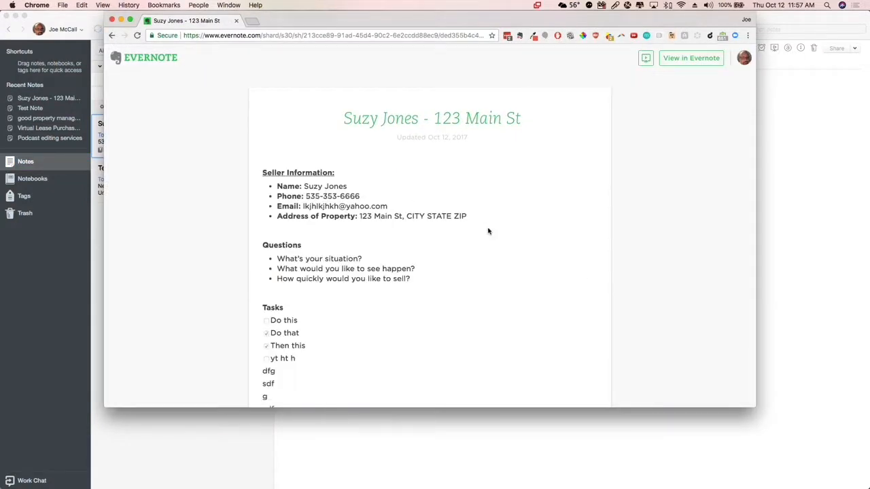
pyautogui.scroll(-5, 487, 231)
pyautogui.moveTo(265, 136); pyautogui.dragTo(319, 252)
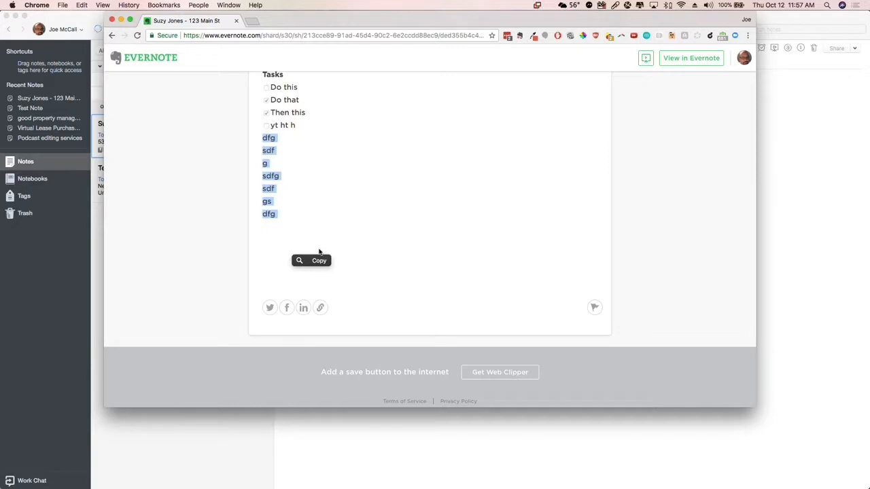
pyautogui.click(355, 211)
pyautogui.scroll(3, 356, 212)
pyautogui.scroll(4, 355, 212)
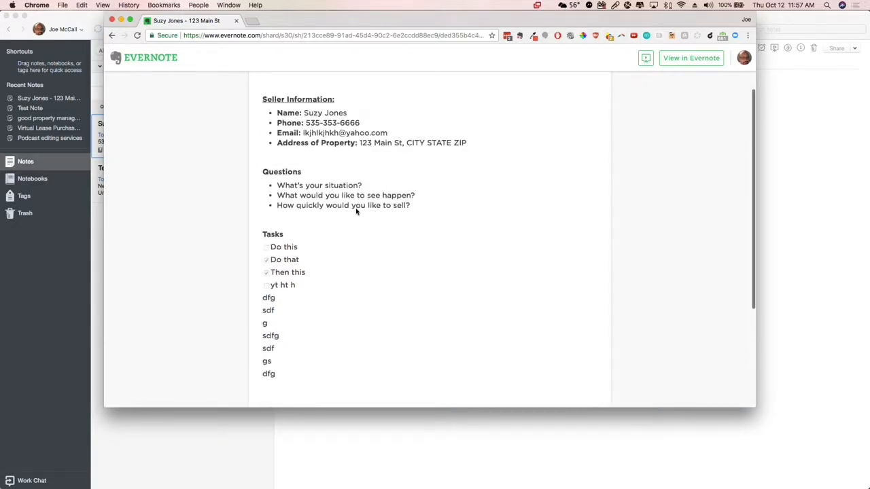
pyautogui.scroll(1, 356, 211)
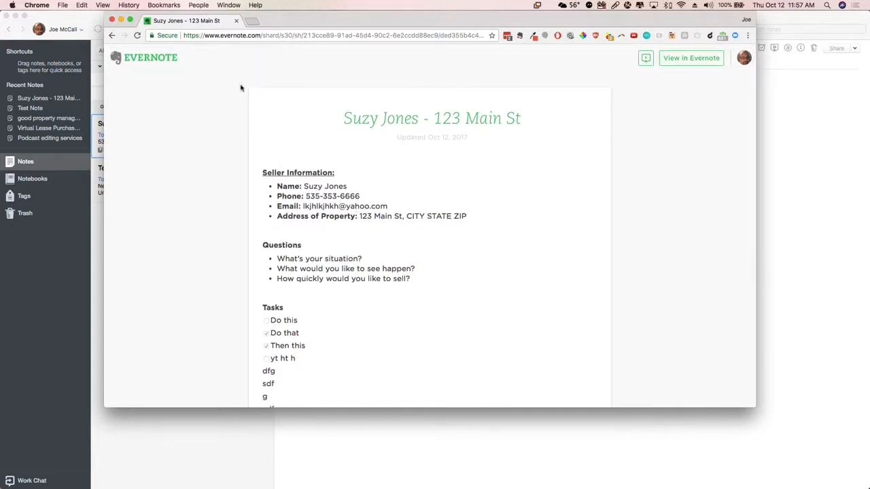
# Switch back to Evernote and delete filler lines at the end of the note
pyautogui.click(74, 239)
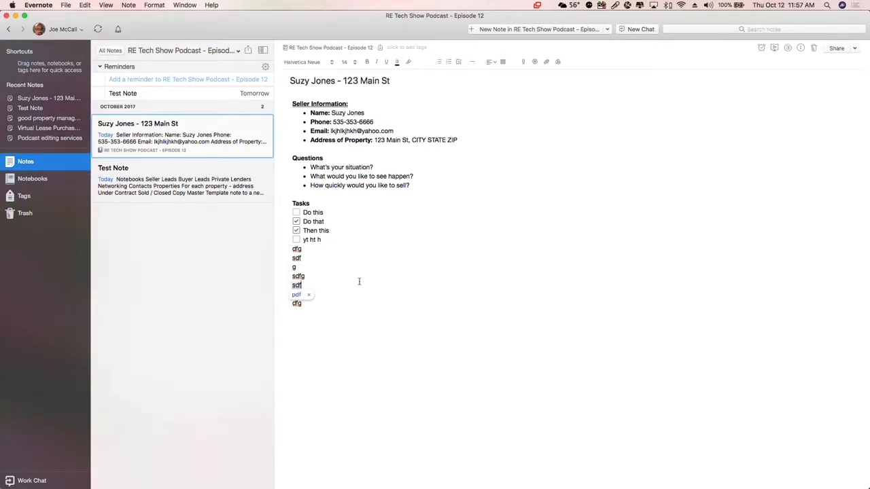
pyautogui.write('gs')
pyautogui.hotkey('shift', 'Down')
pyautogui.hotkey('shift', 'Down')
pyautogui.hotkey('shift', 'Down')
pyautogui.hotkey('shift', 'Down')
pyautogui.hotkey('shift', 'Down')
pyautogui.hotkey('shift', 'Down')
pyautogui.press('BackSpace')
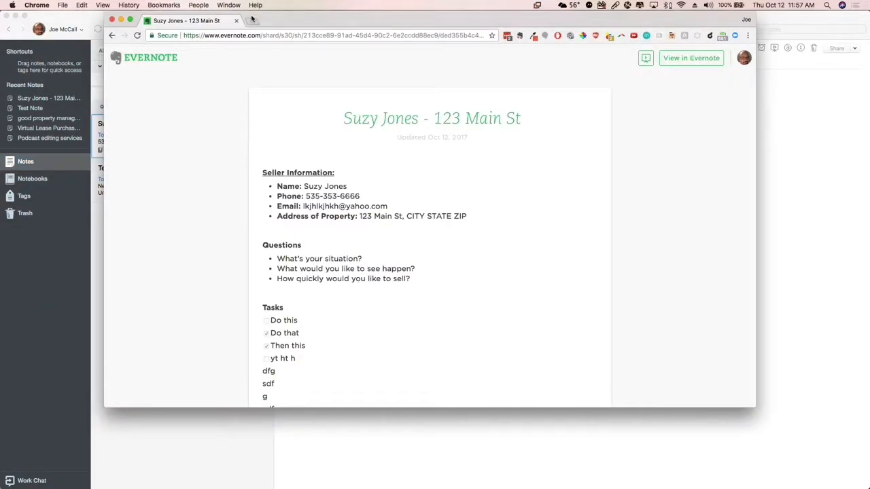
# Open Zillow in a new Chrome tab and search its rentals for ZIP code 63366
pyautogui.click(252, 20)
pyautogui.write('zillow.com')
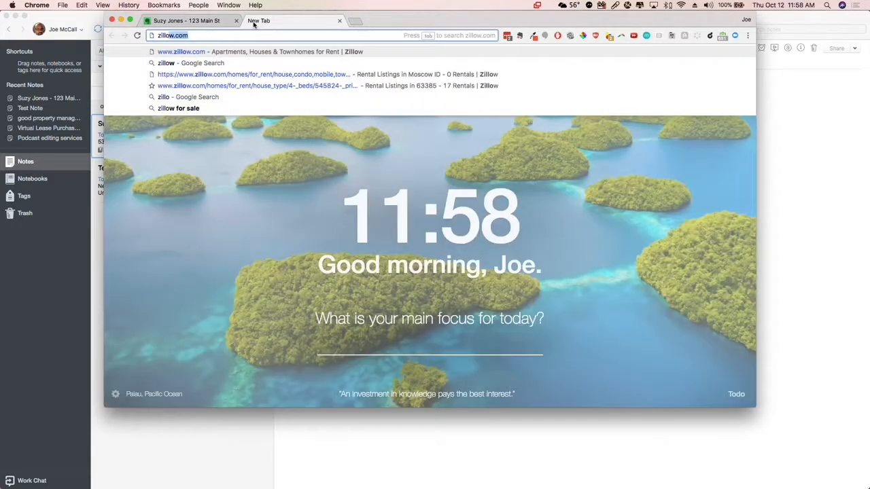
pyautogui.press('Return')
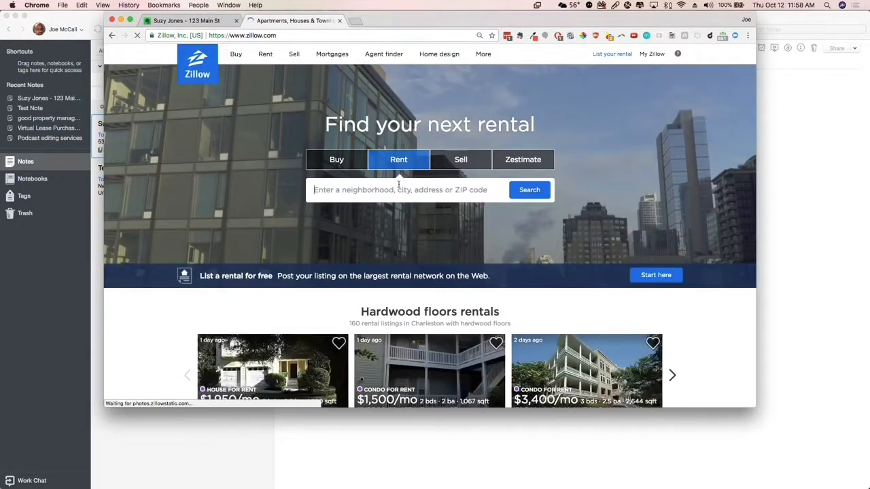
pyautogui.write('63566')
pyautogui.press('BackSpace')
pyautogui.press('BackSpace')
pyautogui.press('BackSpace')
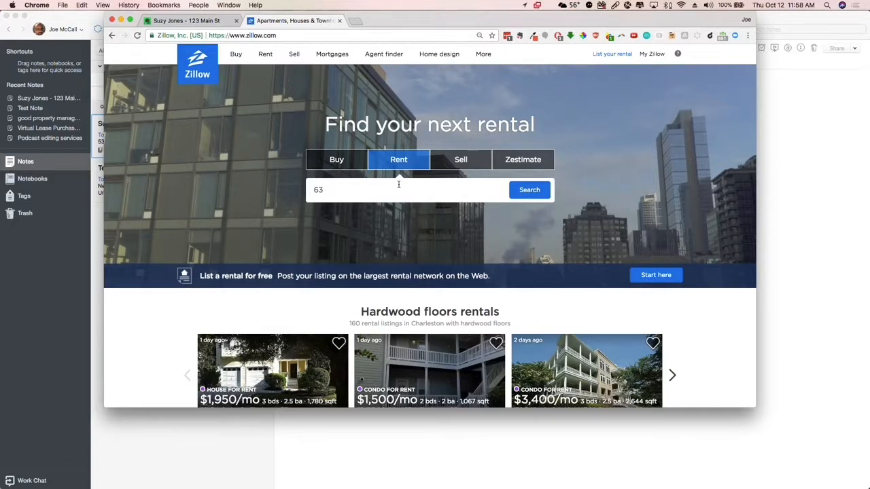
pyautogui.write('366')
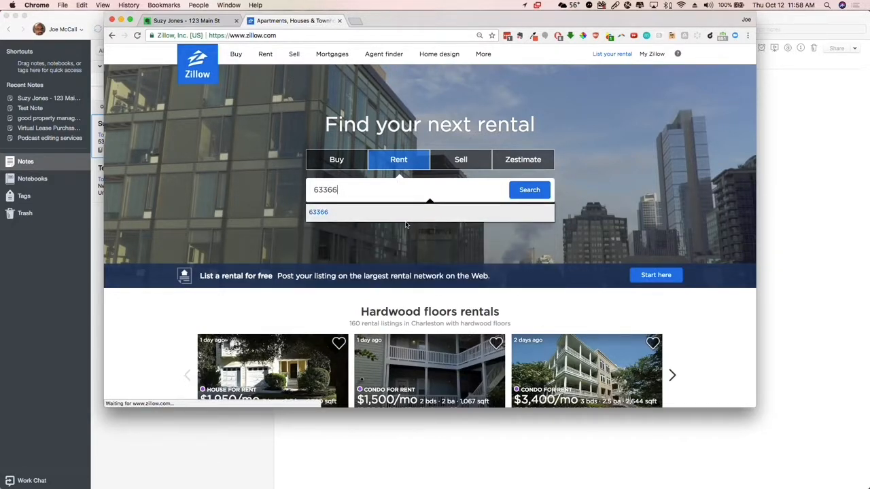
pyautogui.press('Return')
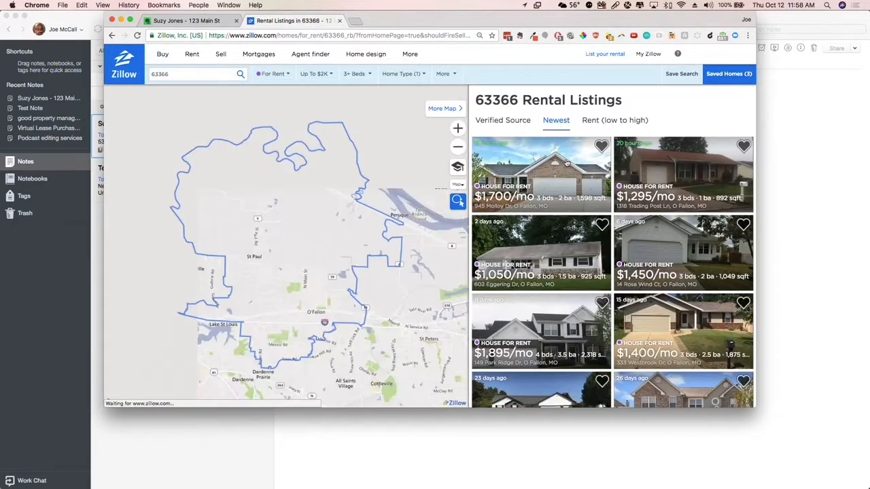
# Open the $1,700/mo rental listing and save its main house photo as a JPEG image in the temp folder
pyautogui.click(567, 163)
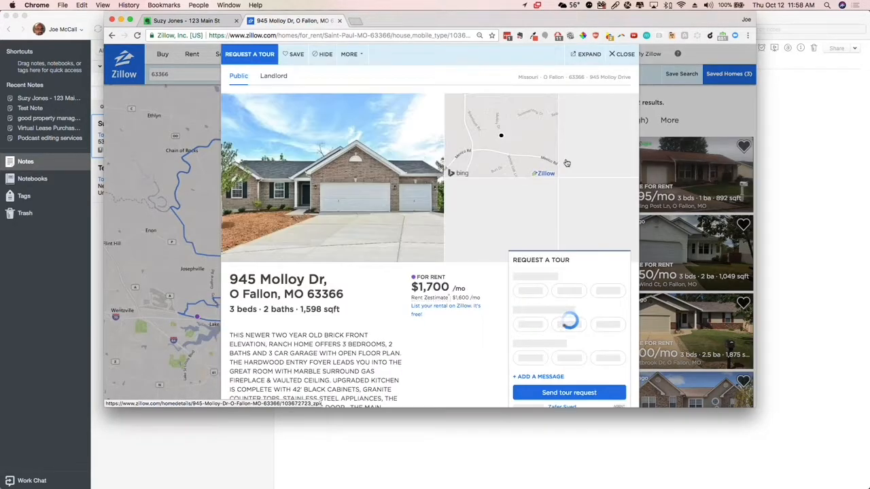
pyautogui.rightClick(327, 148)
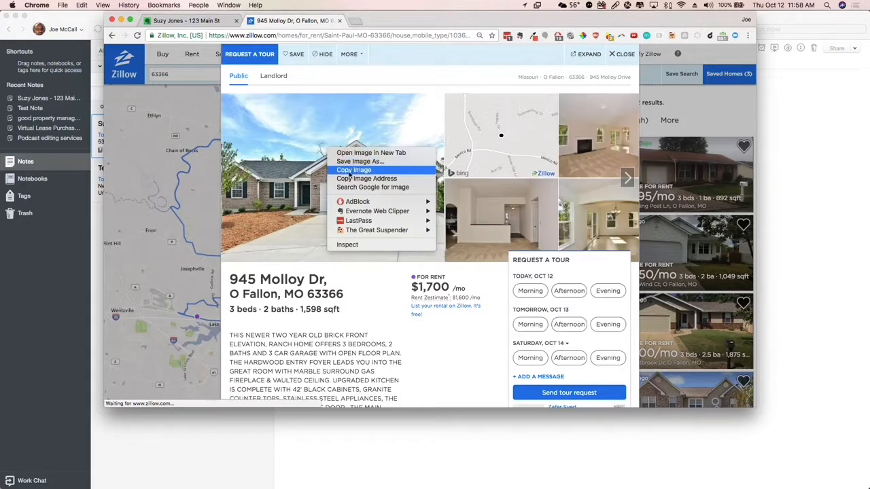
pyautogui.click(365, 162)
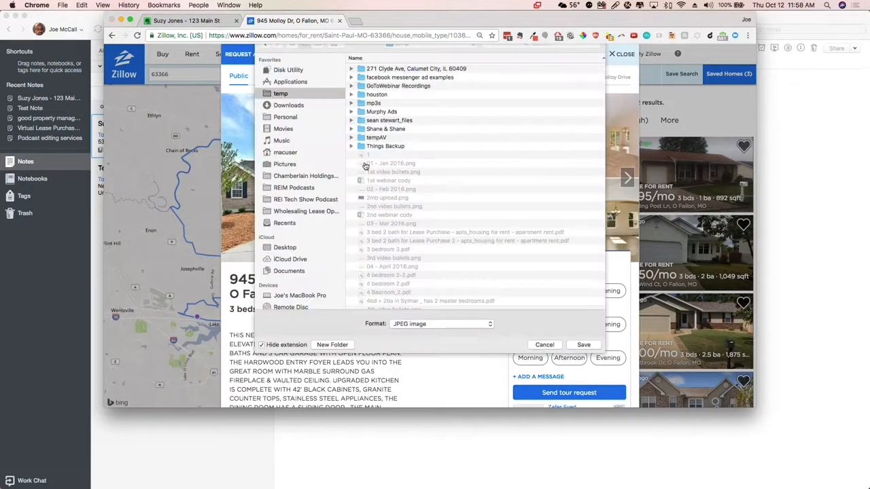
pyautogui.click(586, 390)
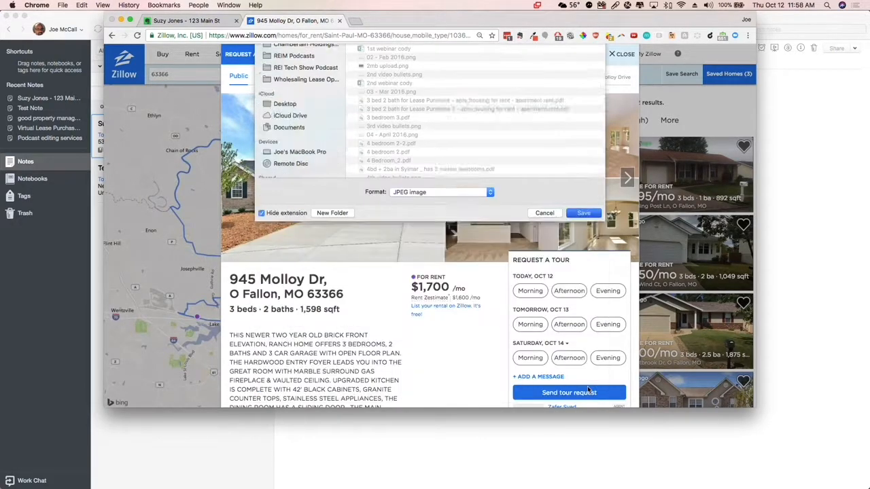
# Copy the rental listing's web address and return to the shared note's browser tab
pyautogui.click(257, 35)
pyautogui.press('super+c')
pyautogui.click(190, 20)
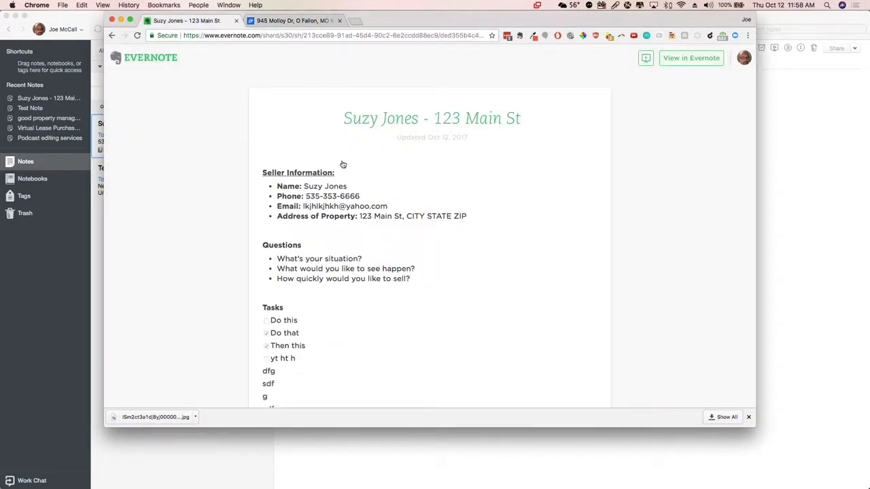
# Switch back to Evernote and add a "Zillow Link:" line with the copied listing address below the tasks in the seller lead note
pyautogui.press('super+Tab')
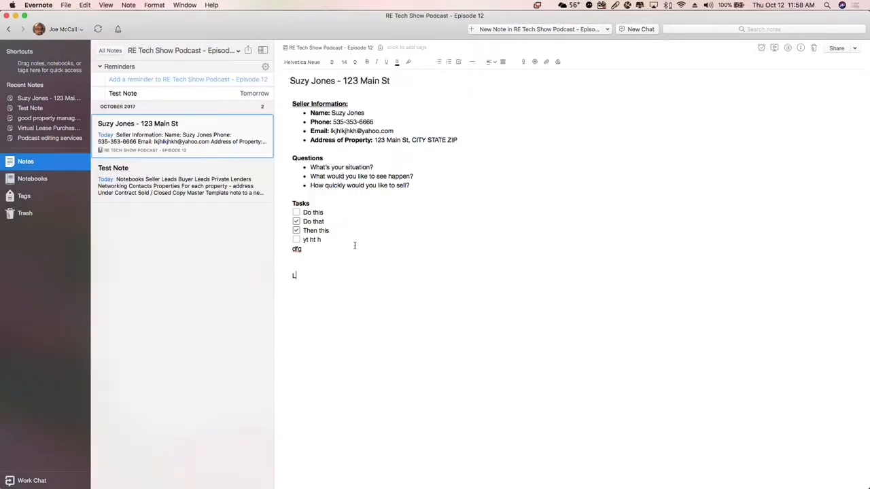
pyautogui.write('llow Link:')
pyautogui.press('super+v')
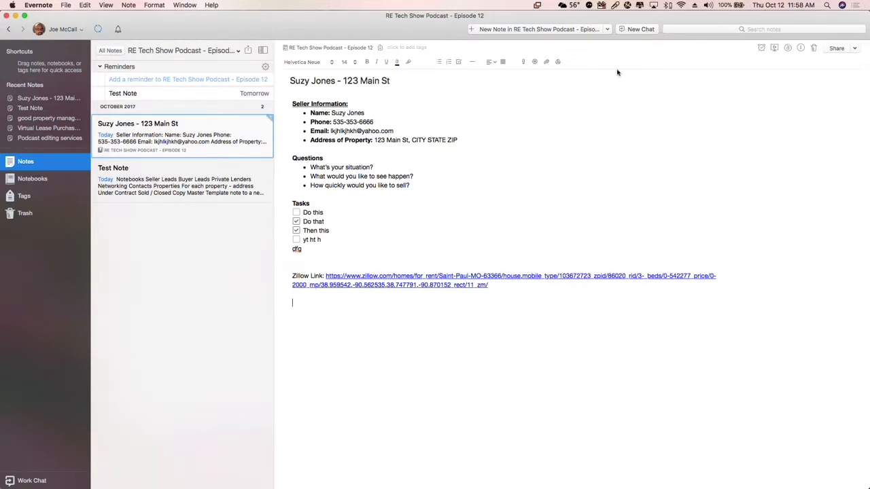
# Sort the temp folder by newest modification date and attach the saved house photo JPEG below the Zillow link
pyautogui.click(546, 62)
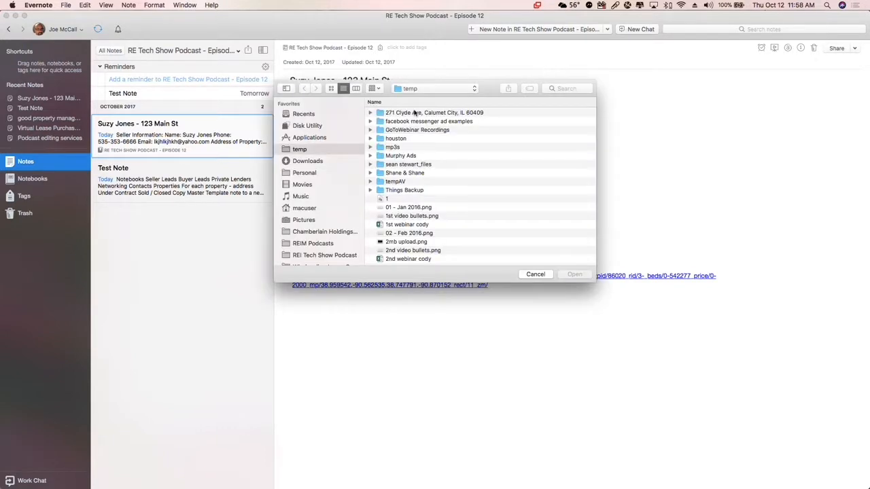
pyautogui.hscroll(2, 536, 120)
pyautogui.hscroll(3, 536, 120)
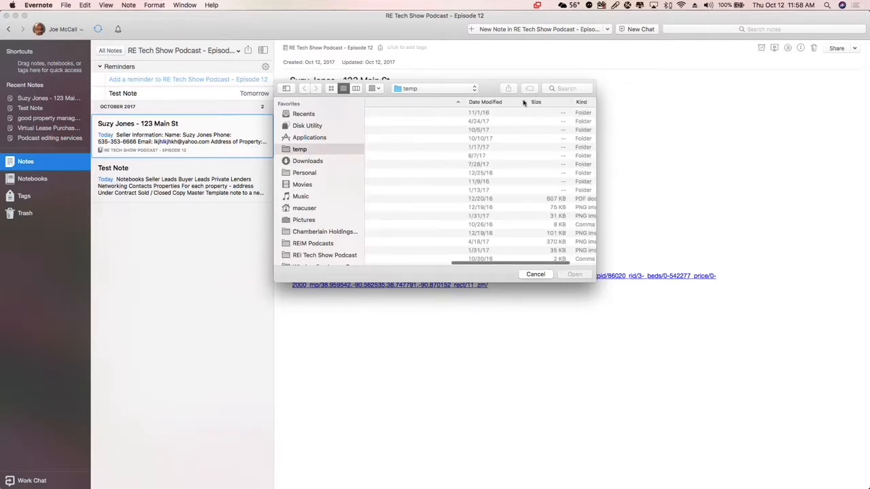
pyautogui.hscroll(-5, 394, 133)
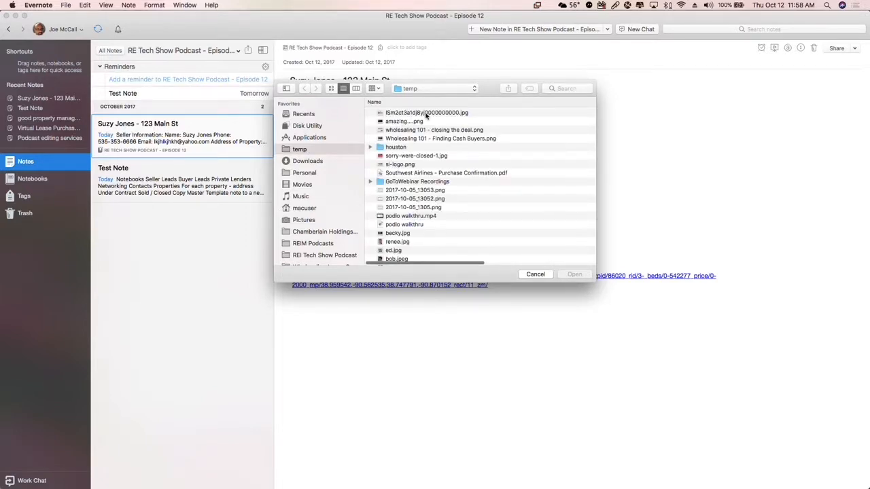
pyautogui.doubleClick(426, 114)
pyautogui.scroll(-1, 511, 334)
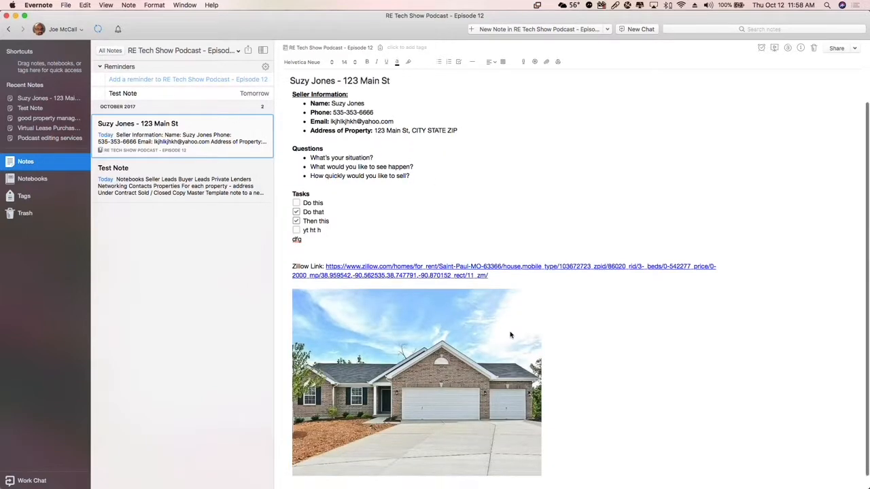
# Add blank lines below the house photo and attach 24582-export-fpln-S624467-J233531.csv from the temp folder there
pyautogui.click(571, 386)
pyautogui.press('Return')
pyautogui.press('Return')
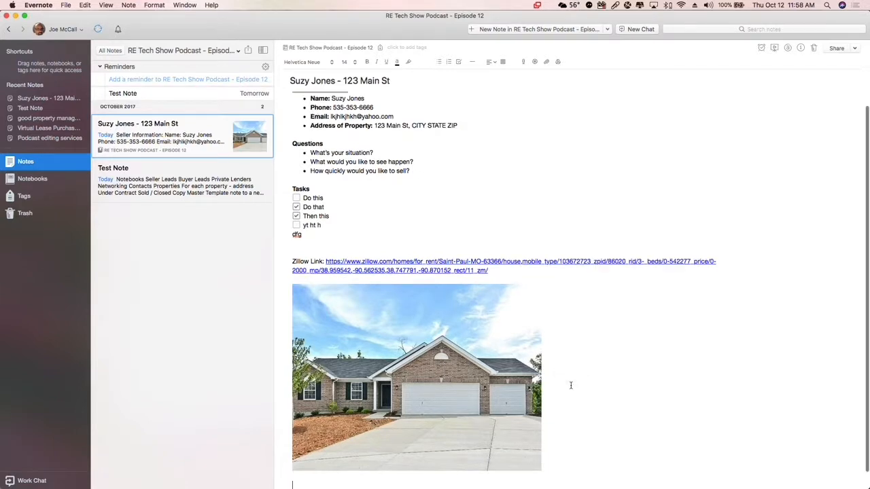
pyautogui.scroll(-1, 555, 395)
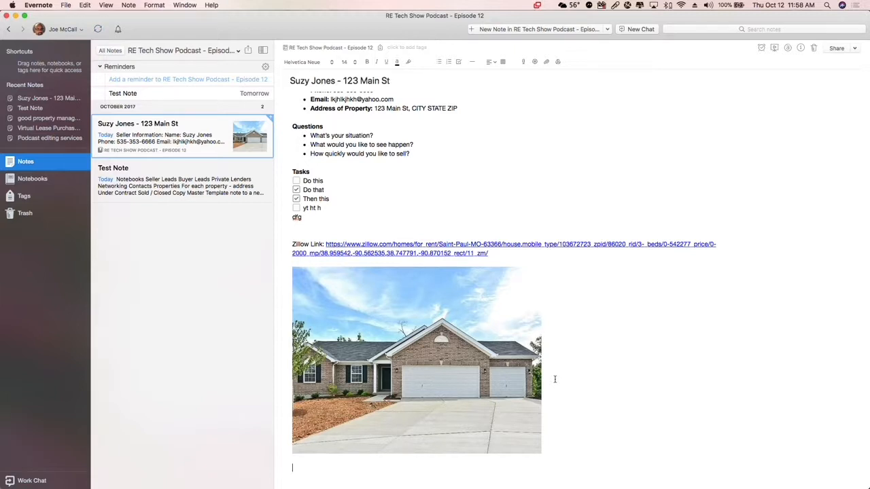
pyautogui.click(547, 62)
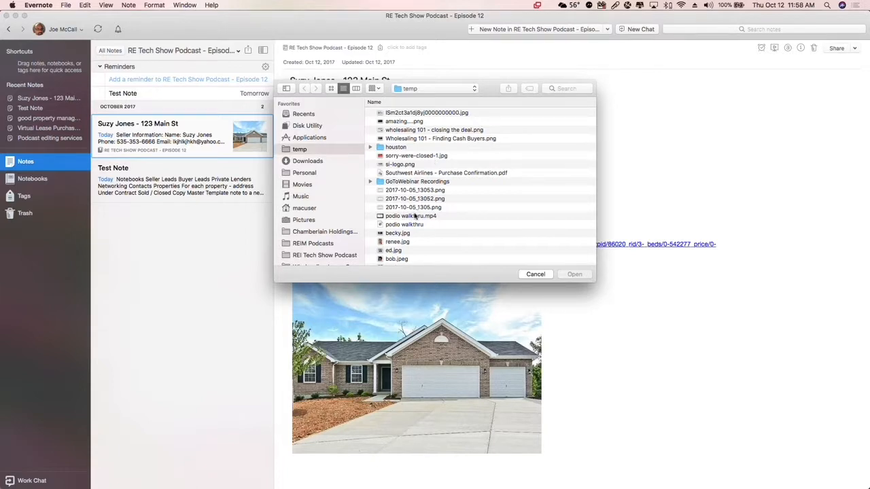
pyautogui.scroll(-10, 427, 218)
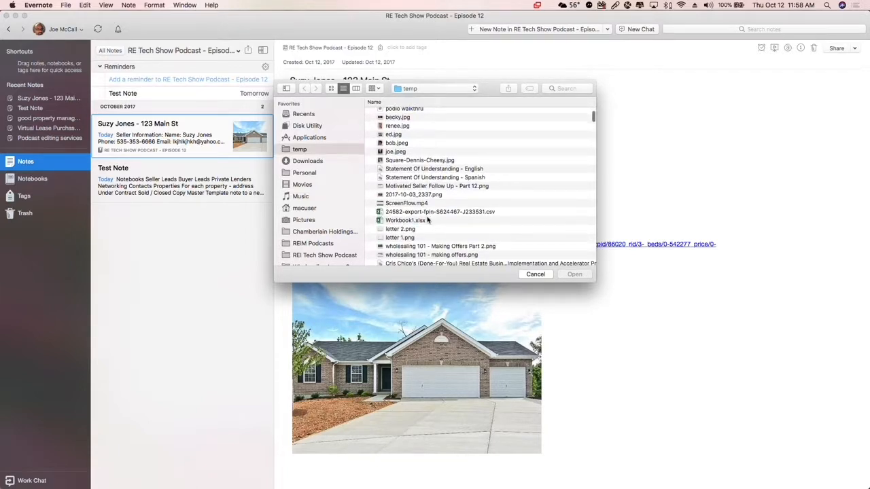
pyautogui.click(451, 214)
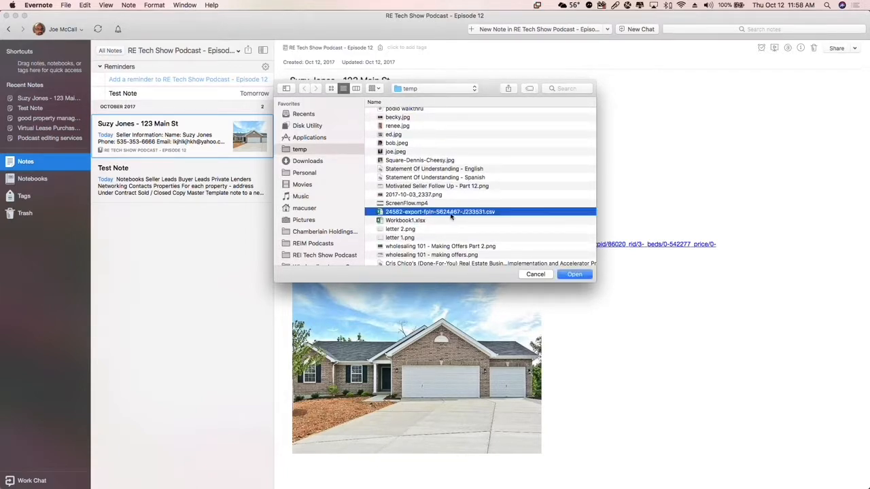
pyautogui.click(577, 274)
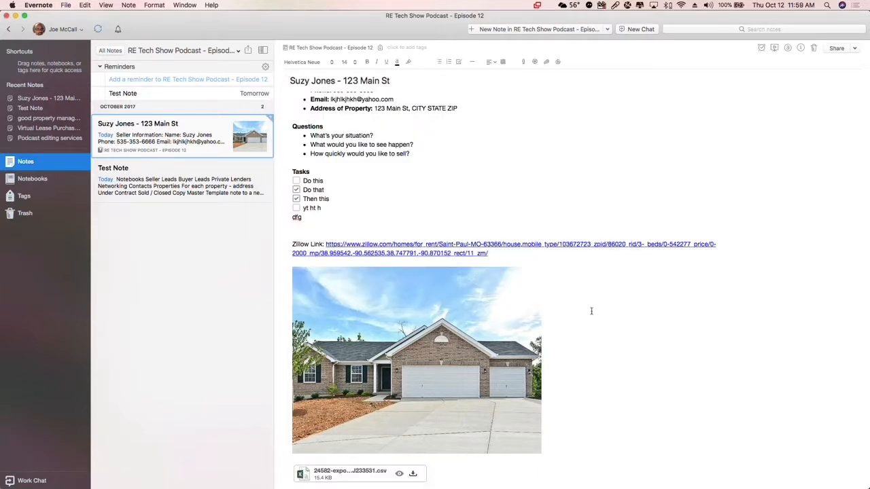
pyautogui.scroll(-2, 592, 310)
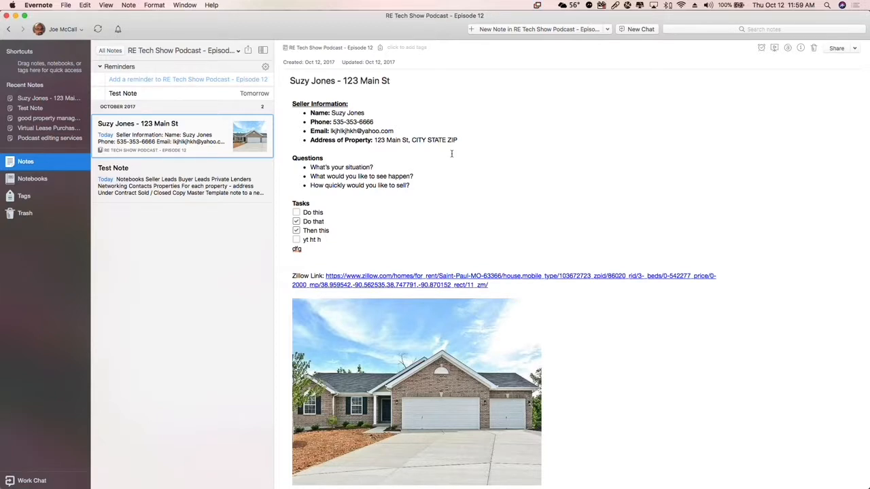
# Add a reminder to the seller lead note for October 20, 2017
pyautogui.moveTo(287, 203); pyautogui.dragTo(355, 247)
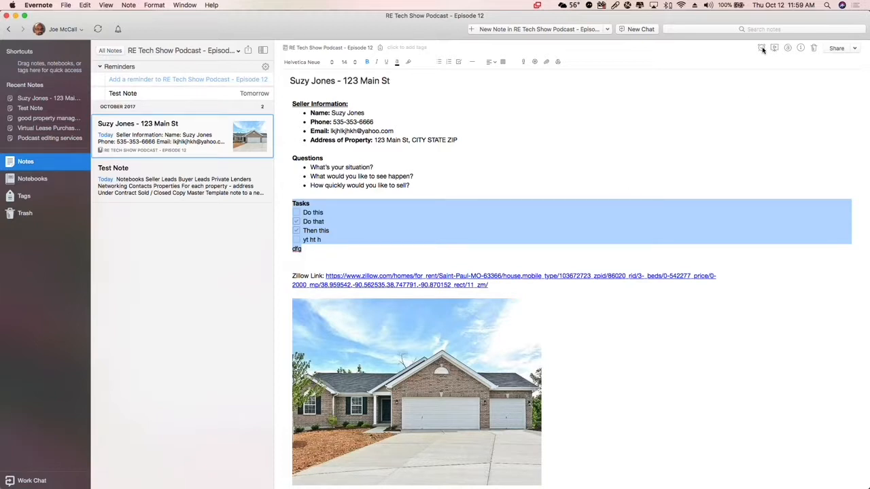
pyautogui.click(768, 99)
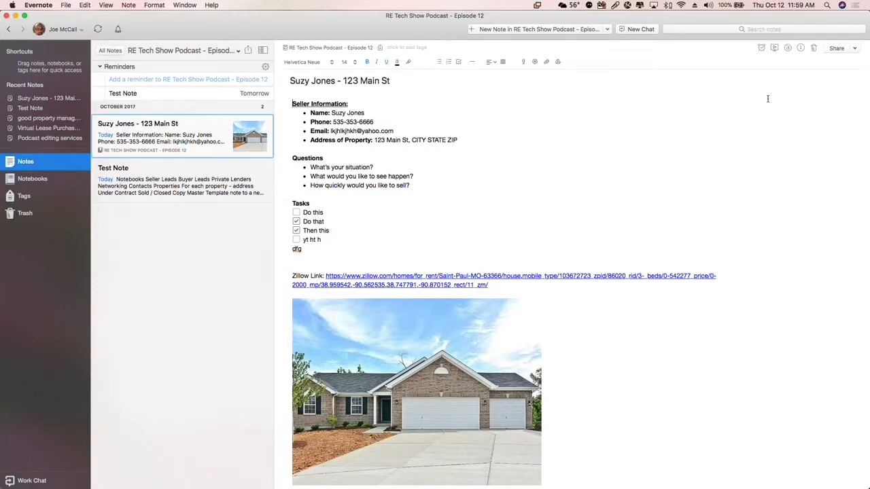
pyautogui.click(762, 48)
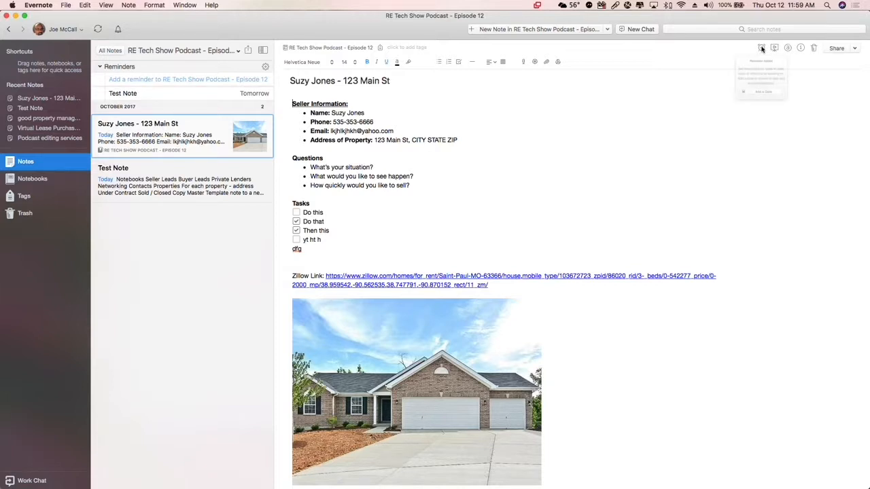
pyautogui.click(765, 119)
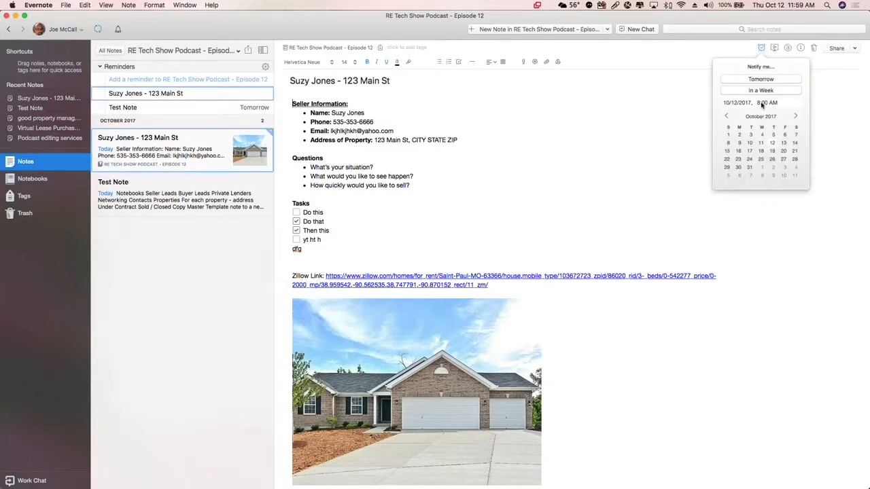
pyautogui.click(784, 151)
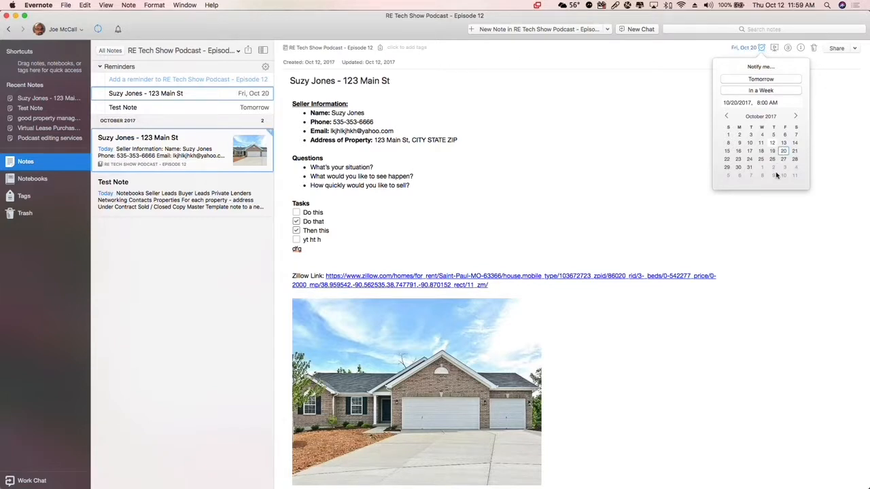
pyautogui.click(786, 219)
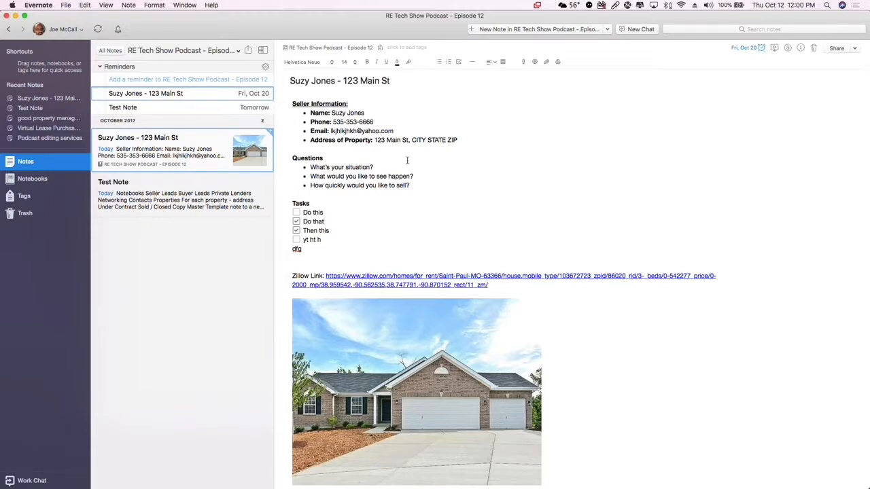
# Delete the filler line "dfg" below the task checklist
pyautogui.scroll(-1, 486, 197)
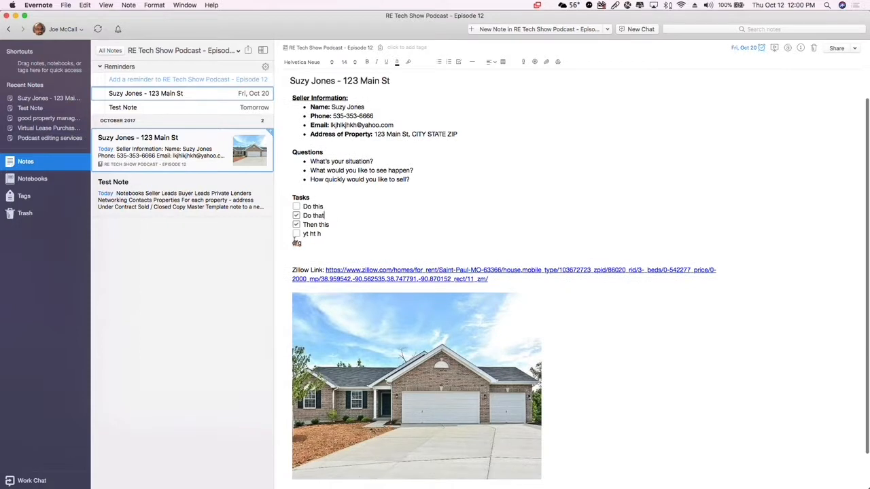
pyautogui.click(325, 245)
pyautogui.press('BackSpace')
pyautogui.press('BackSpace')
pyautogui.press('BackSpace')
pyautogui.press('BackSpace')
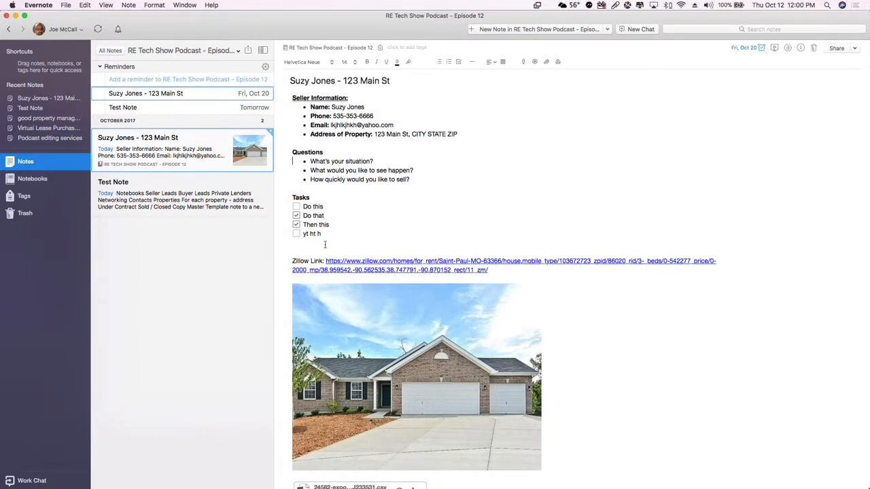
# Replace the filler text of the last task checkbox with "Follow up and send proposal"
pyautogui.click(338, 235)
pyautogui.press('BackSpace')
pyautogui.press('BackSpace')
pyautogui.press('BackSpace')
pyautogui.press('BackSpace')
pyautogui.press('BackSpace')
pyautogui.press('BackSpace')
pyautogui.press('BackSpace')
pyautogui.write('Follow up and send proposal')
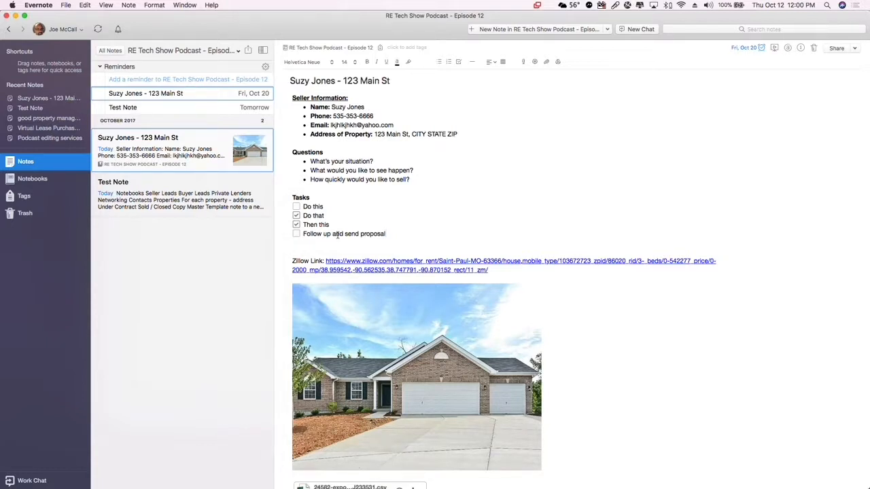
# Highlight the seller's email address in the lead note, and review the Status / Stage tag list in Test Note
pyautogui.moveTo(394, 126); pyautogui.dragTo(330, 126)
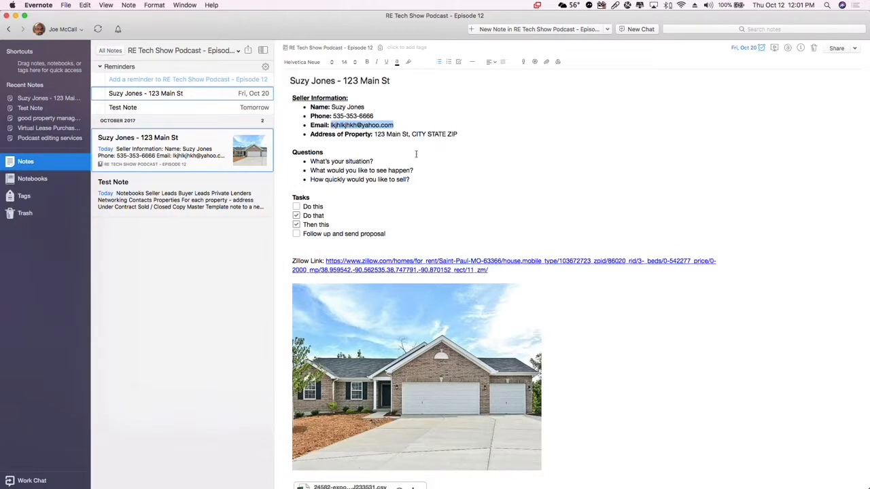
pyautogui.click(221, 203)
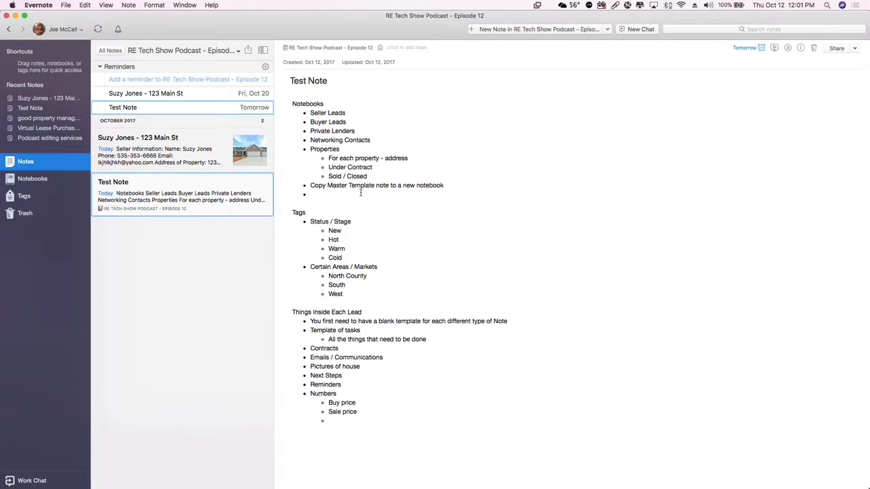
pyautogui.scroll(-1, 410, 247)
pyautogui.moveTo(329, 232); pyautogui.dragTo(361, 251)
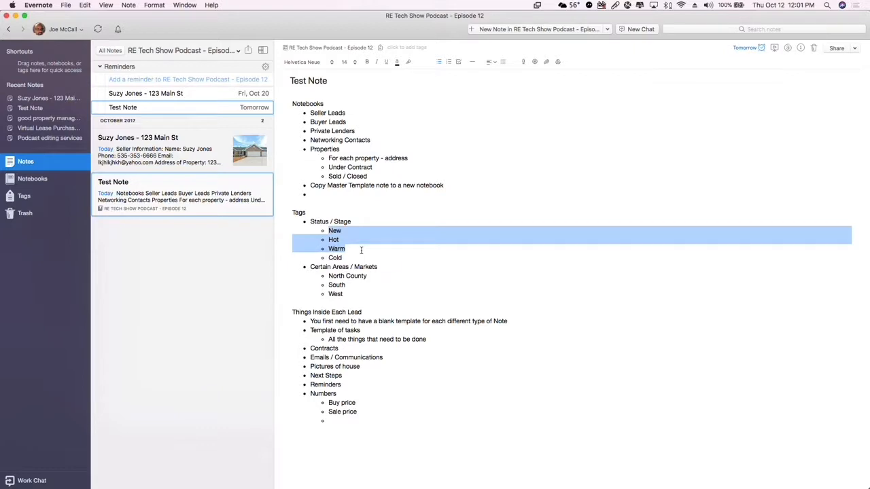
pyautogui.click(364, 249)
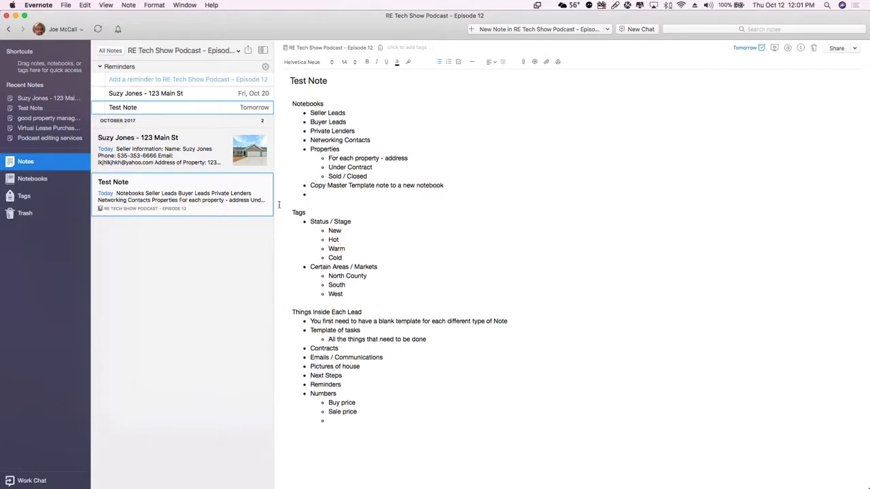
# Return to the seller lead note and assign it the existing tag Important
pyautogui.click(182, 147)
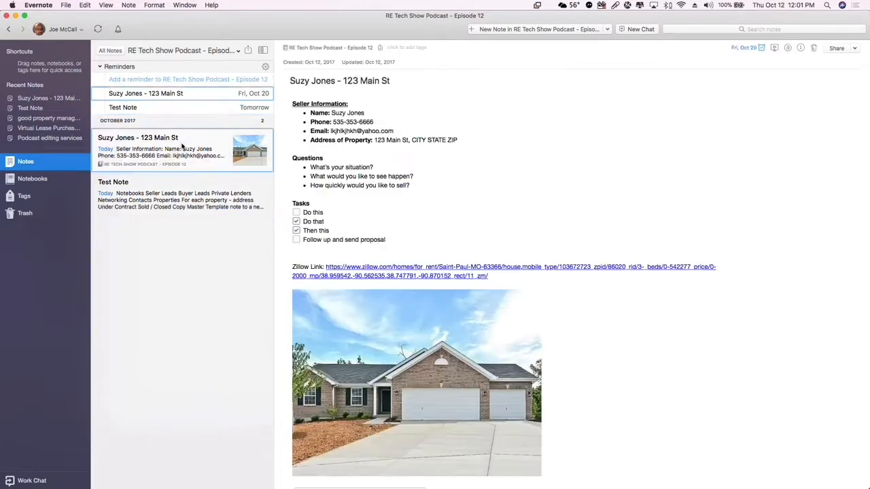
pyautogui.click(406, 48)
pyautogui.write('hot')
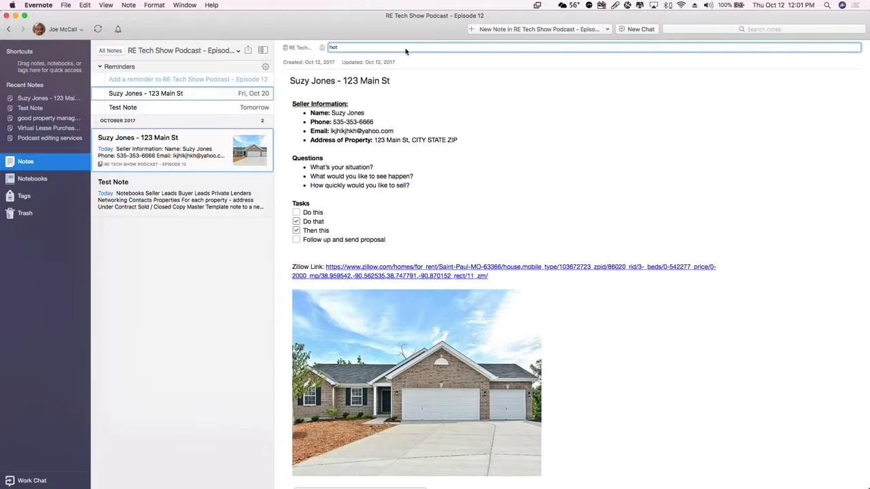
pyautogui.press('BackSpace')
pyautogui.press('BackSpace')
pyautogui.press('BackSpace')
pyautogui.write('important')
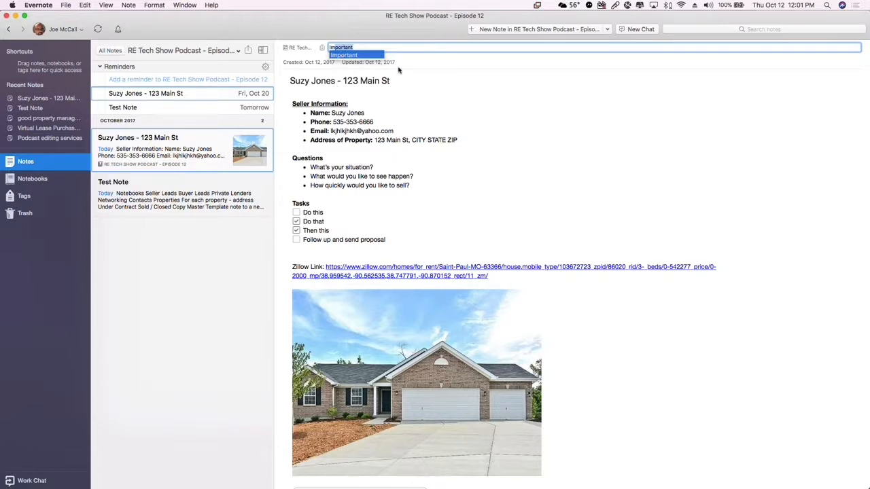
pyautogui.press('Return')
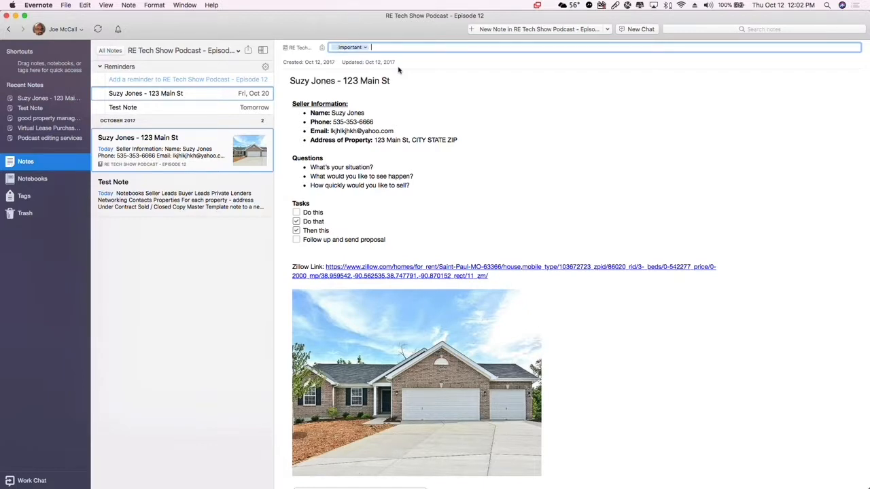
# Add the tag Cold to the seller lead note
pyautogui.write('Urge')
pyautogui.press('BackSpace')
pyautogui.press('BackSpace')
pyautogui.press('BackSpace')
pyautogui.write('Cold')
pyautogui.press('Return')
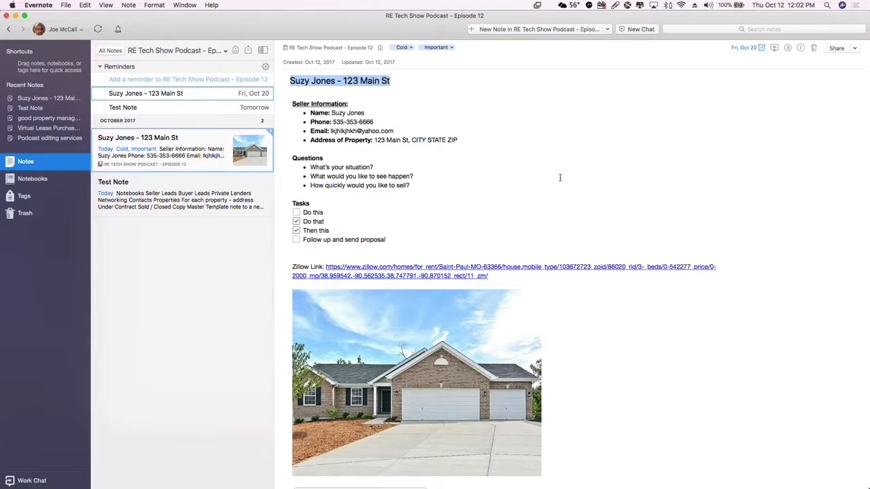
# Search the RE Tech Show Podcast - Episode 12 notebook for "cold" and review the "Things Inside Each Lead" heading in Test Note
pyautogui.click(765, 27)
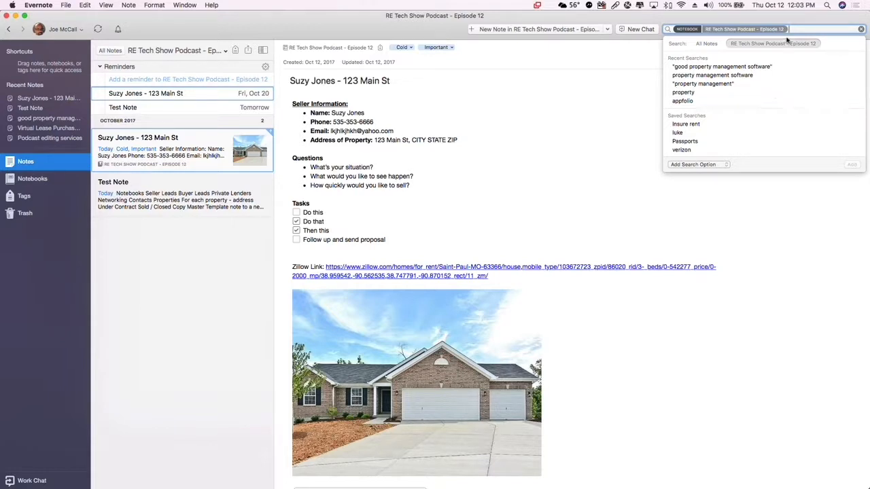
pyautogui.write('cold')
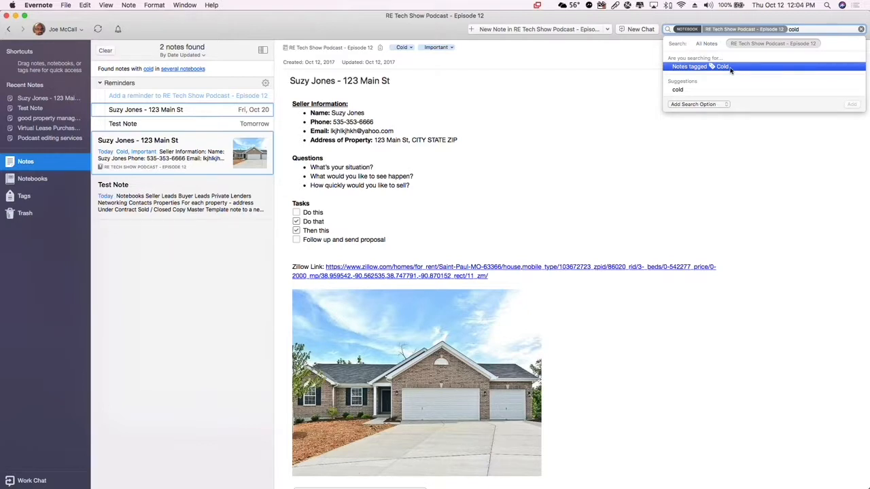
pyautogui.click(155, 193)
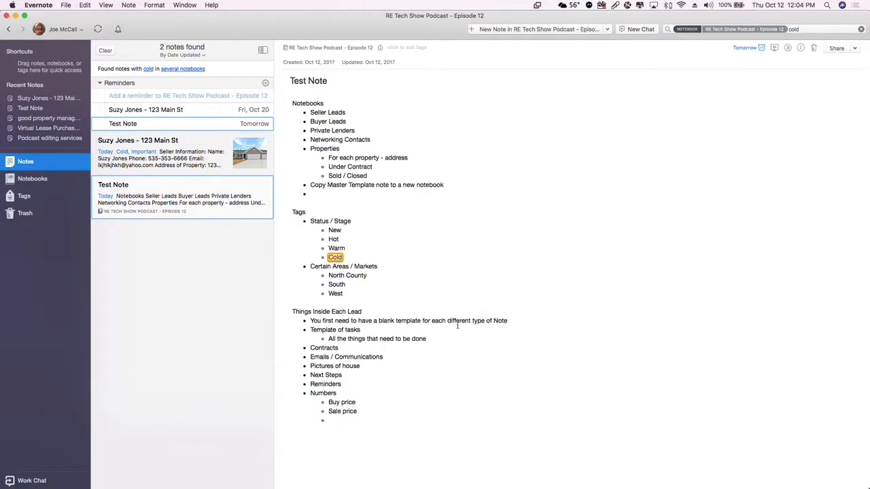
pyautogui.moveTo(293, 312); pyautogui.dragTo(401, 309)
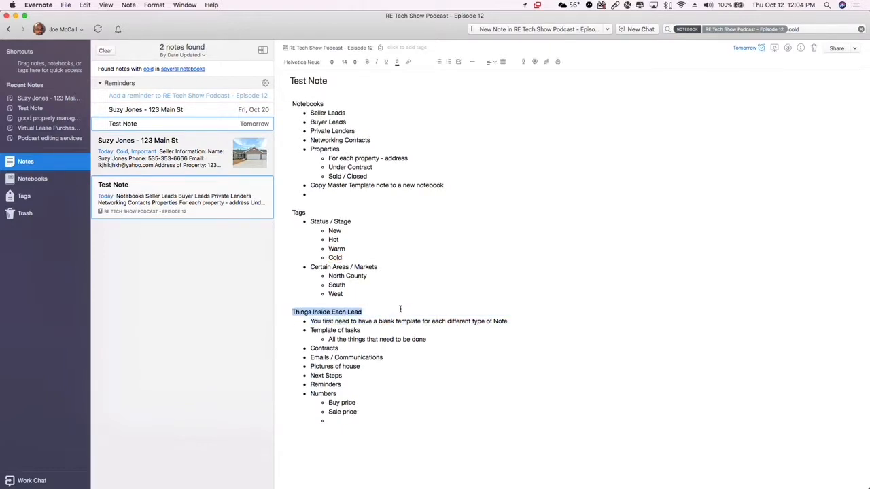
# Review the items listed under Things Inside Each Lead in Test Note, from Template of tasks down to Numbers
pyautogui.click(388, 347)
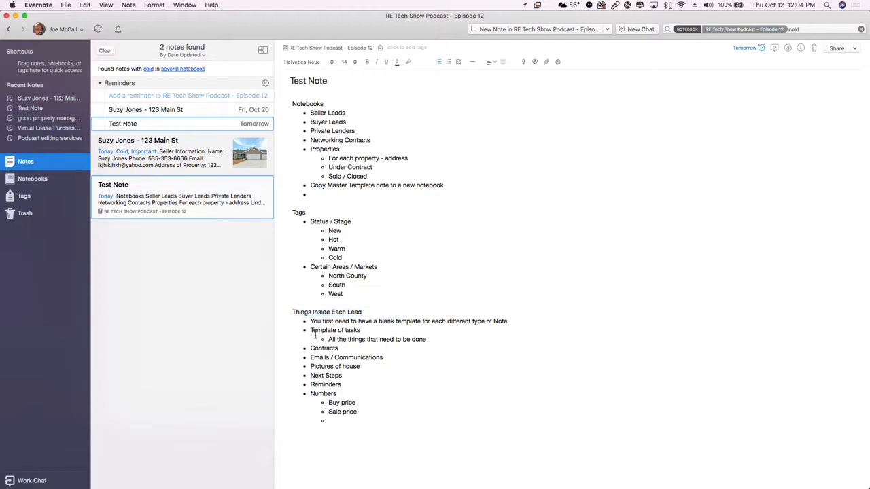
pyautogui.moveTo(310, 330); pyautogui.dragTo(435, 347)
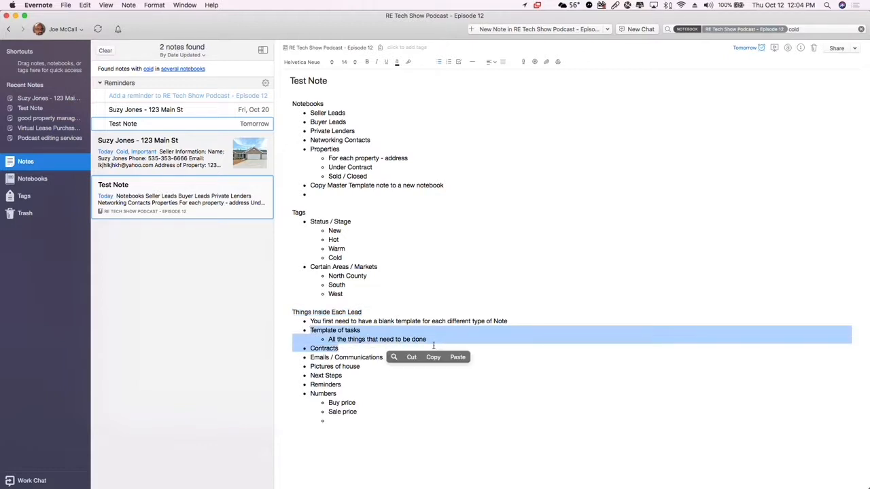
pyautogui.click(323, 348)
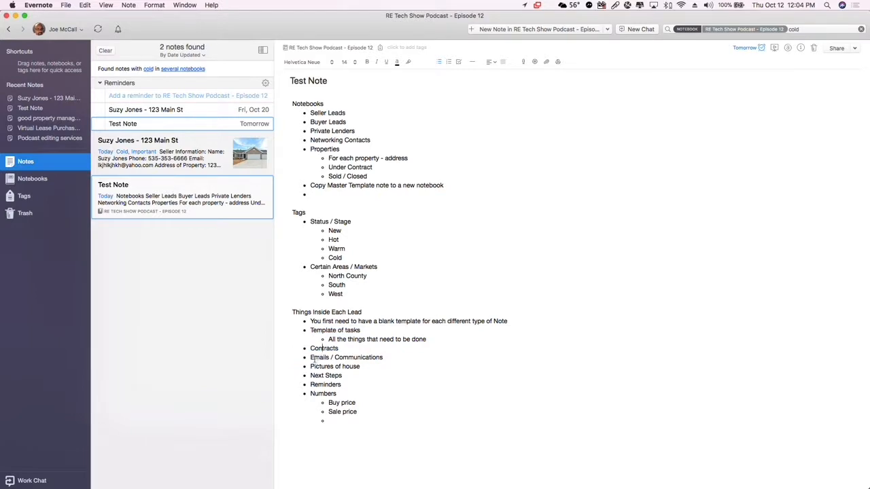
pyautogui.click(371, 369)
pyautogui.moveTo(310, 375); pyautogui.dragTo(345, 382)
pyautogui.click(326, 385)
pyautogui.doubleClick(322, 393)
pyautogui.click(350, 402)
pyautogui.click(370, 403)
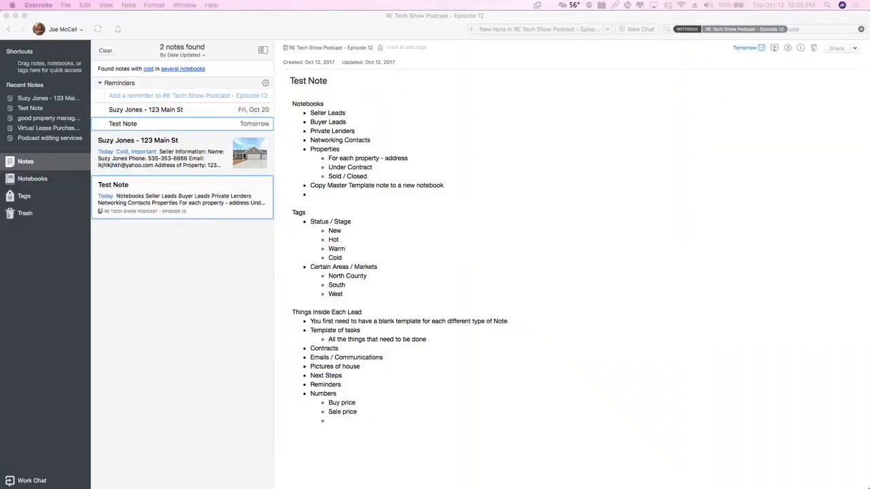
pyautogui.click(491, 230)
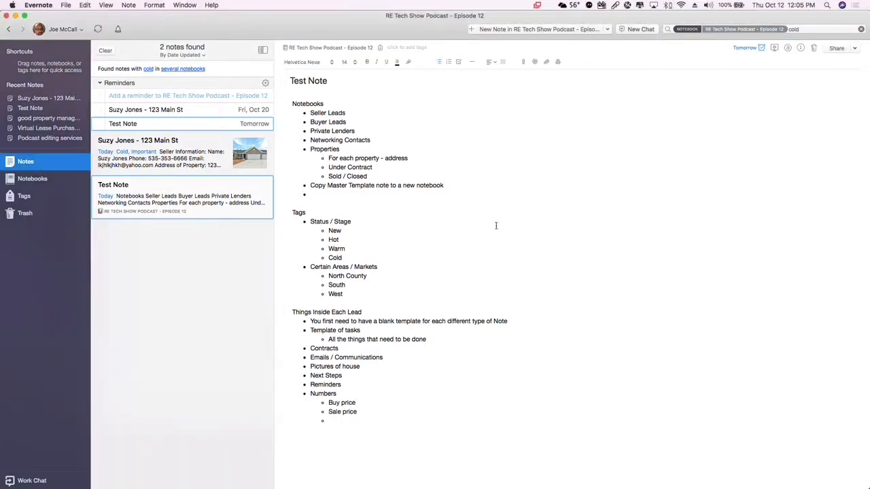
# Open the seller lead note and add the tag Putnam City
pyautogui.click(808, 28)
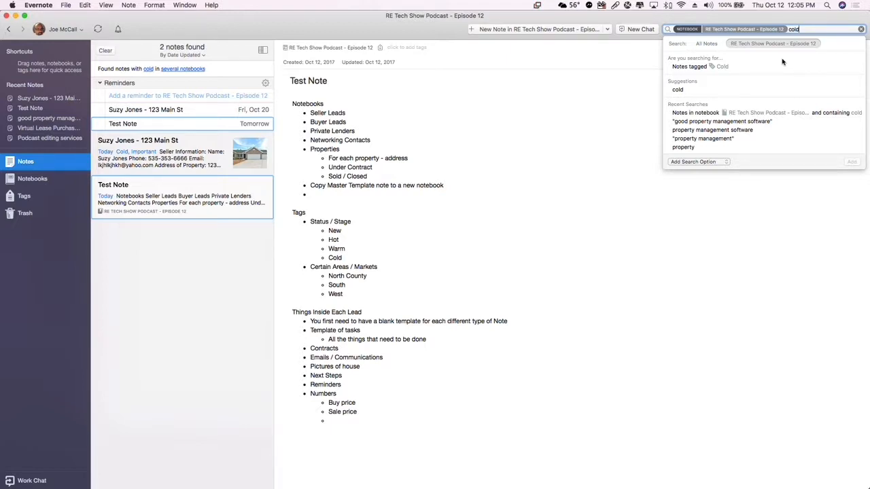
pyautogui.click(192, 167)
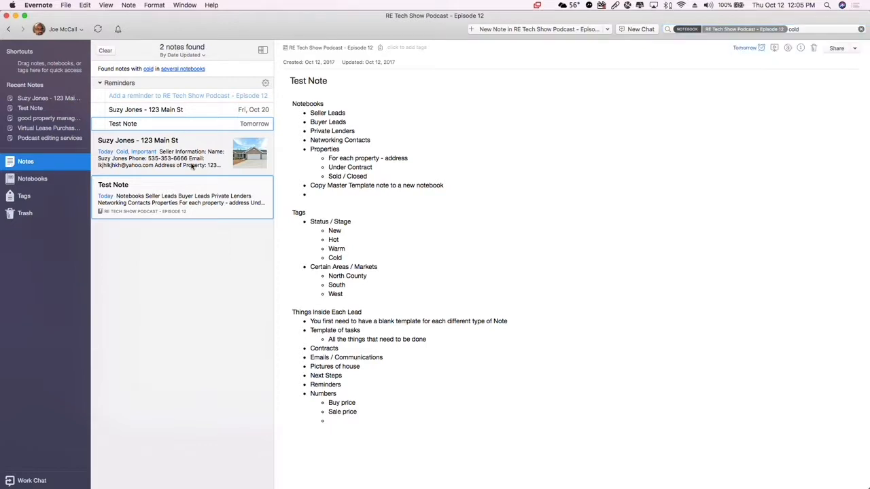
pyautogui.click(482, 49)
pyautogui.write('Putnam City')
pyautogui.press('Tab')
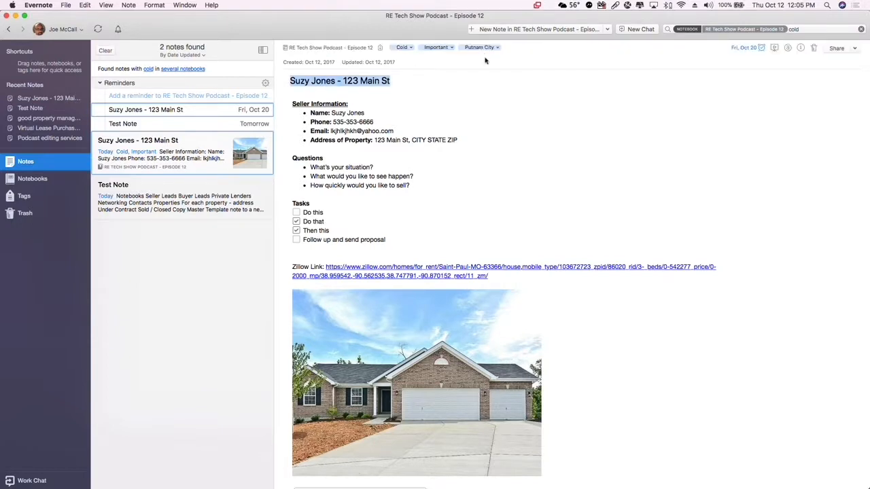
# Replace the search term with "putnam" and find notes tagged Putnam City in the RE Tech Show Podcast - Episode 12 notebook
pyautogui.click(809, 27)
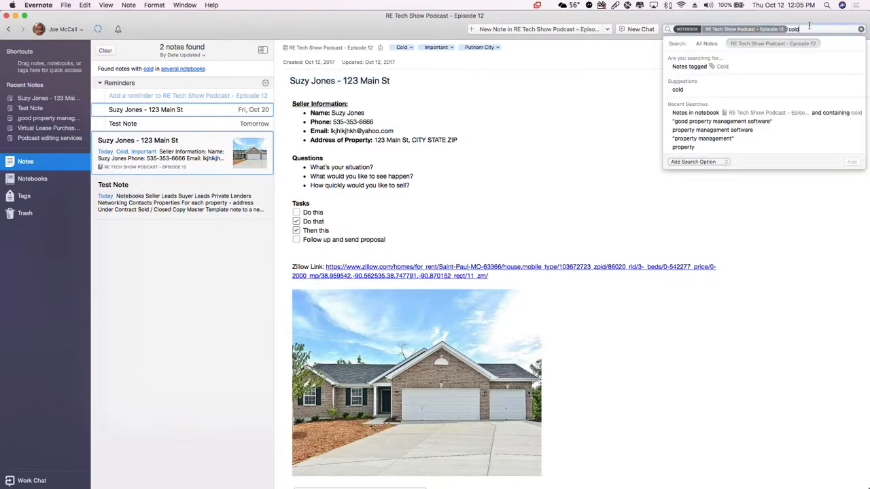
pyautogui.press('BackSpace')
pyautogui.press('BackSpace')
pyautogui.press('BackSpace')
pyautogui.press('BackSpace')
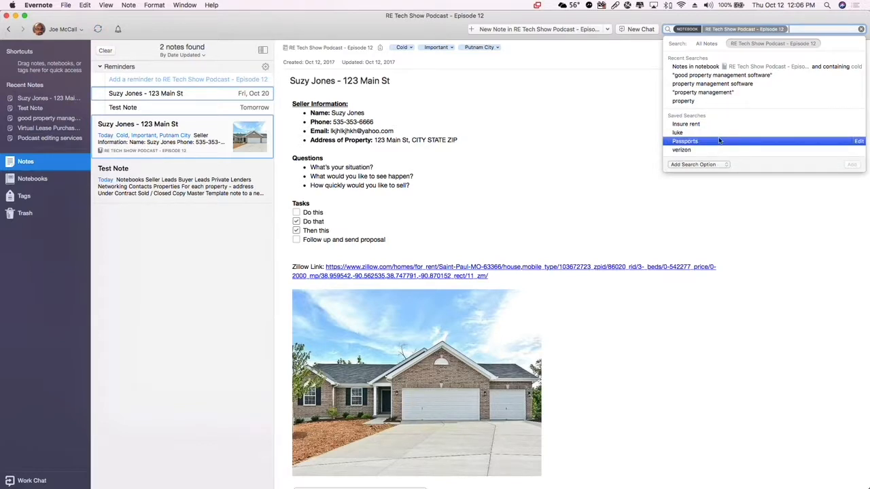
pyautogui.write('putnam')
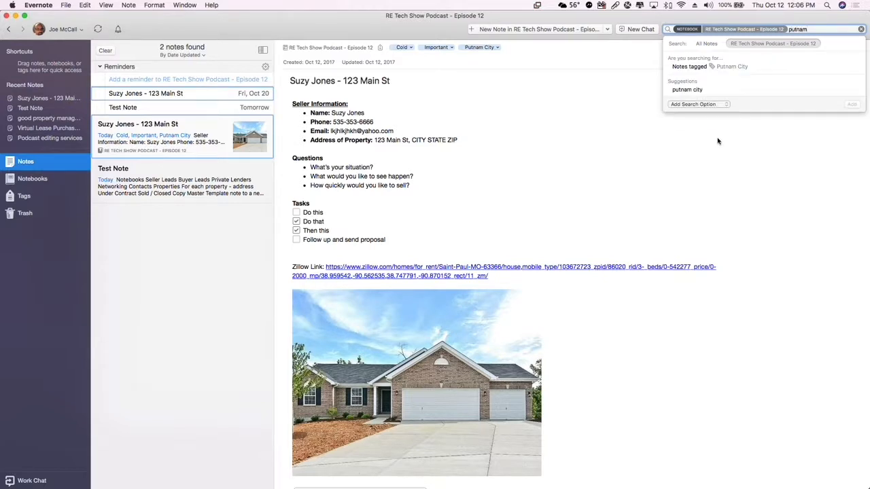
pyautogui.click(741, 68)
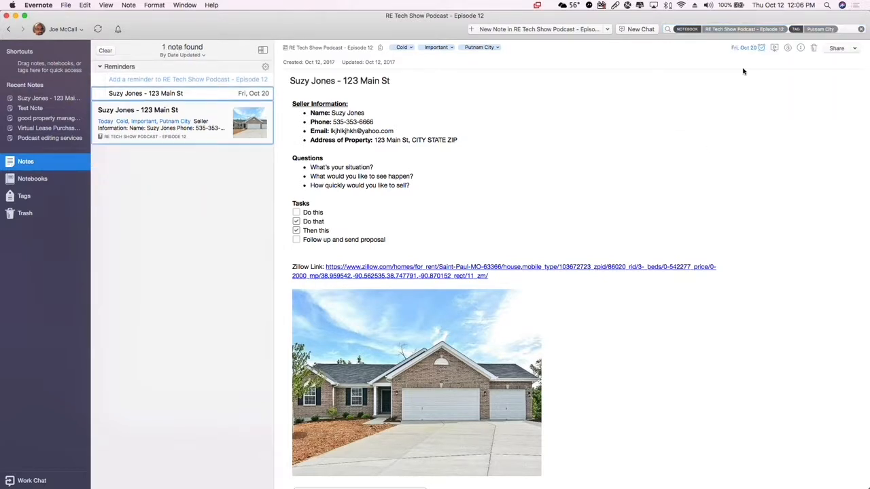
# Narrow the Putnam City tag search with the keyword "col", and clear the keyword again
pyautogui.click(845, 30)
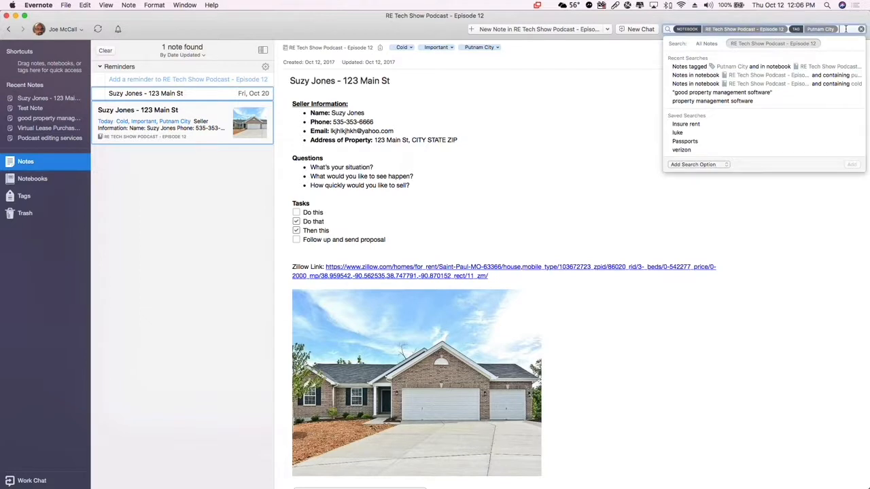
pyautogui.write('col')
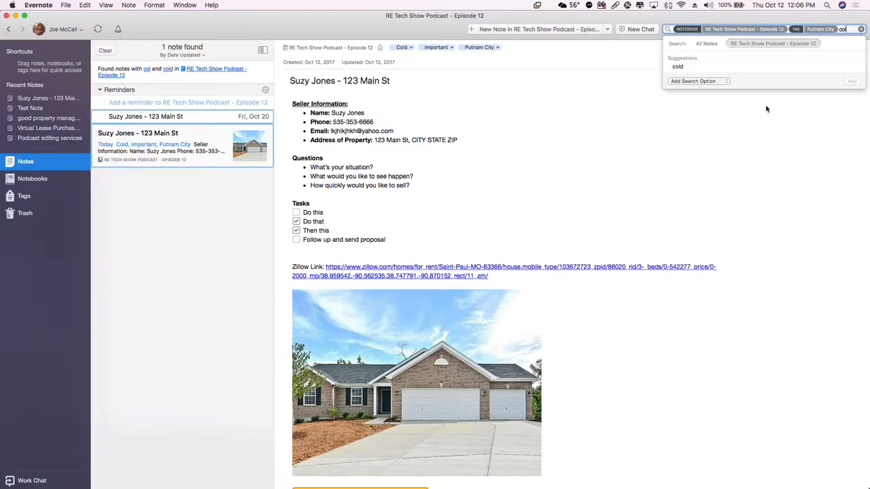
pyautogui.press('BackSpace')
pyautogui.press('BackSpace')
pyautogui.press('BackSpace')
pyautogui.press('BackSpace')
pyautogui.press('BackSpace')
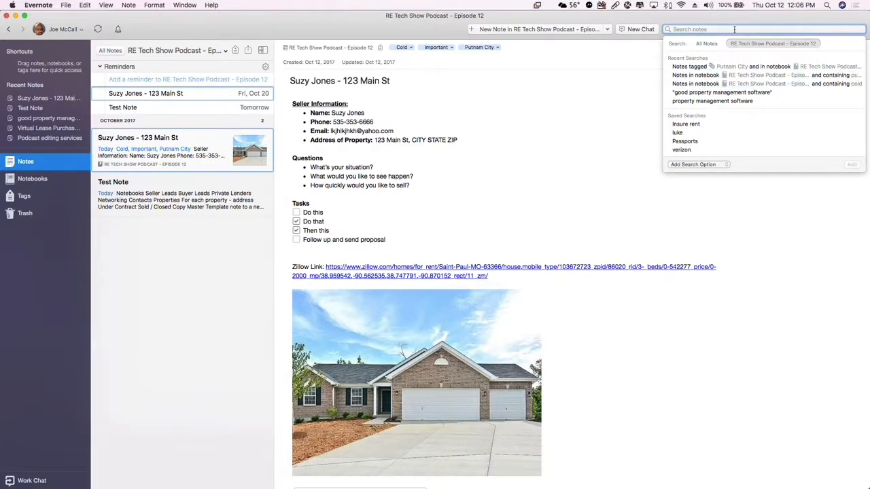
# Search all notes for the last seven digits of the seller's phone number
pyautogui.write('353')
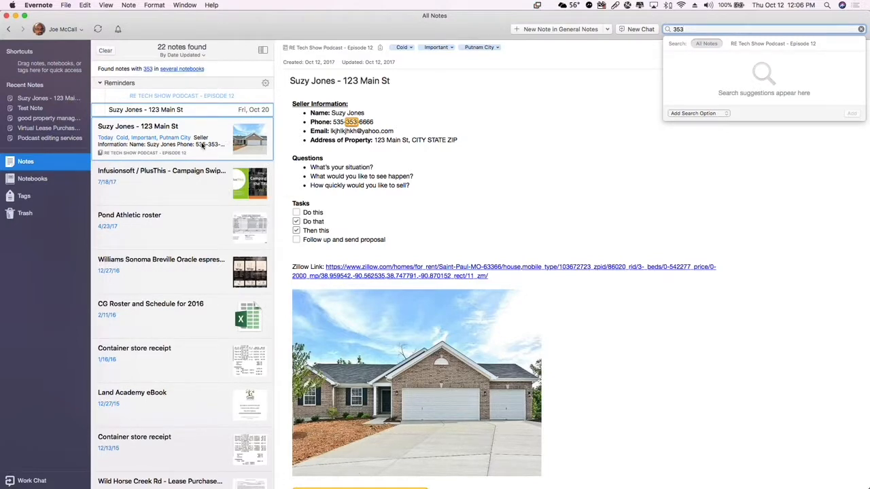
pyautogui.write('-6666')
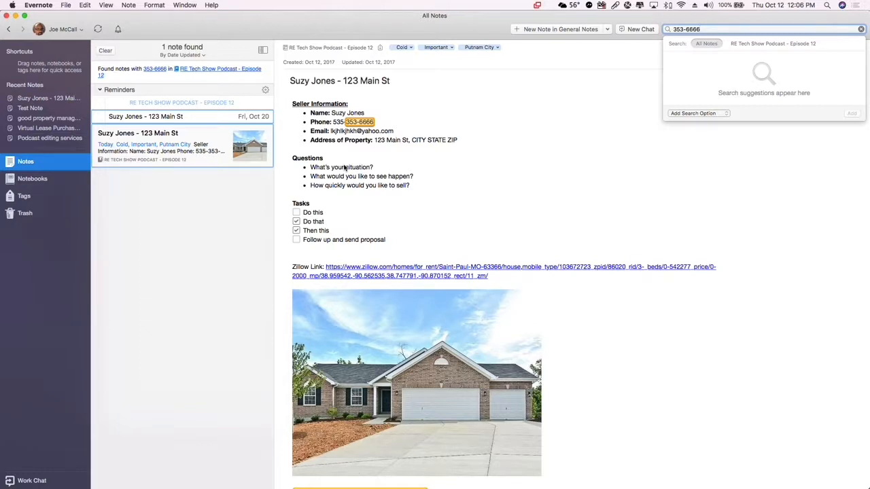
# Replace the search term with the street address of the seller's property, searching across all notes
pyautogui.press('super+a')
pyautogui.write('123 Main st')
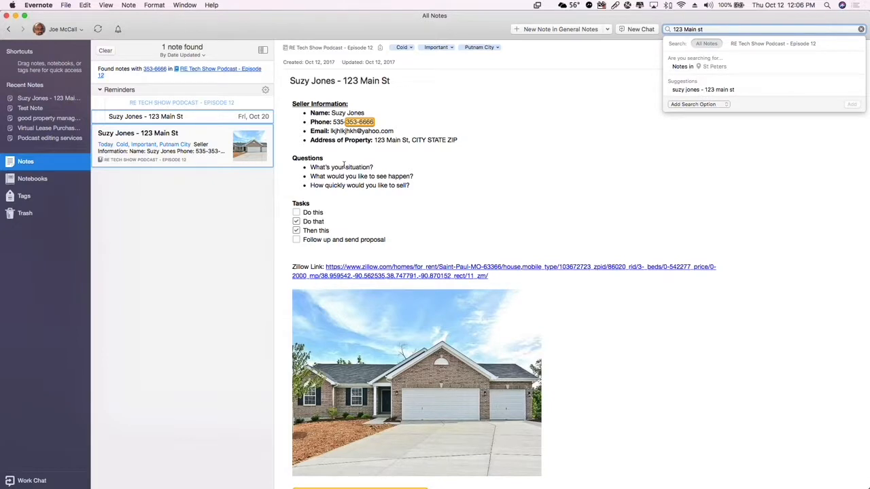